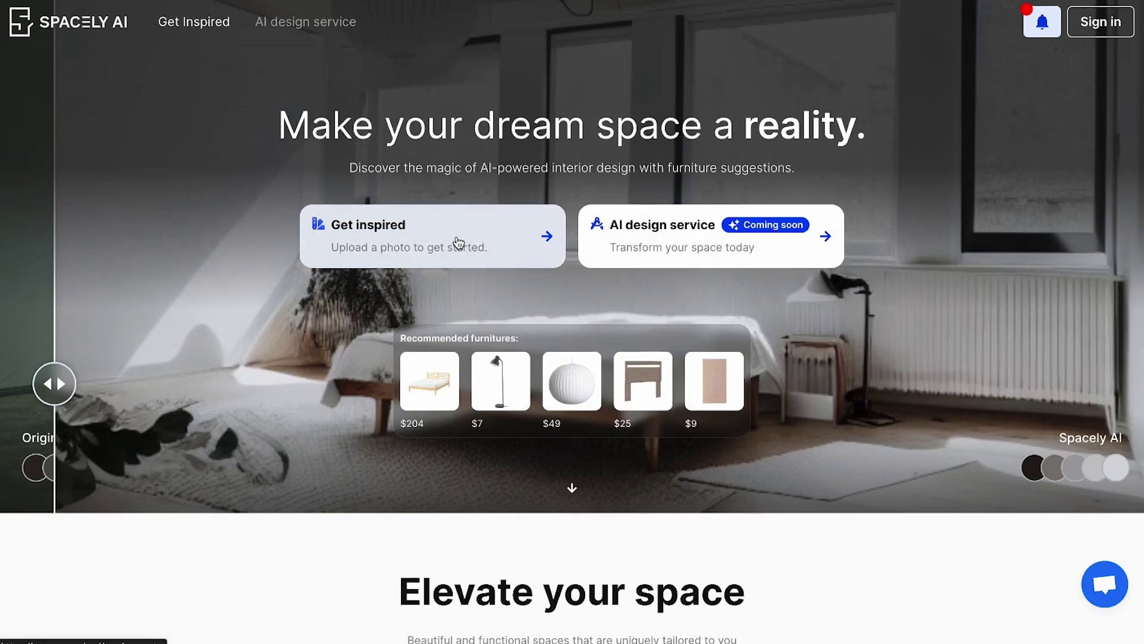
Start the Get Inspired flow with Bedroom as the room type
{"action": "left_click", "coordinate": [459, 243]}
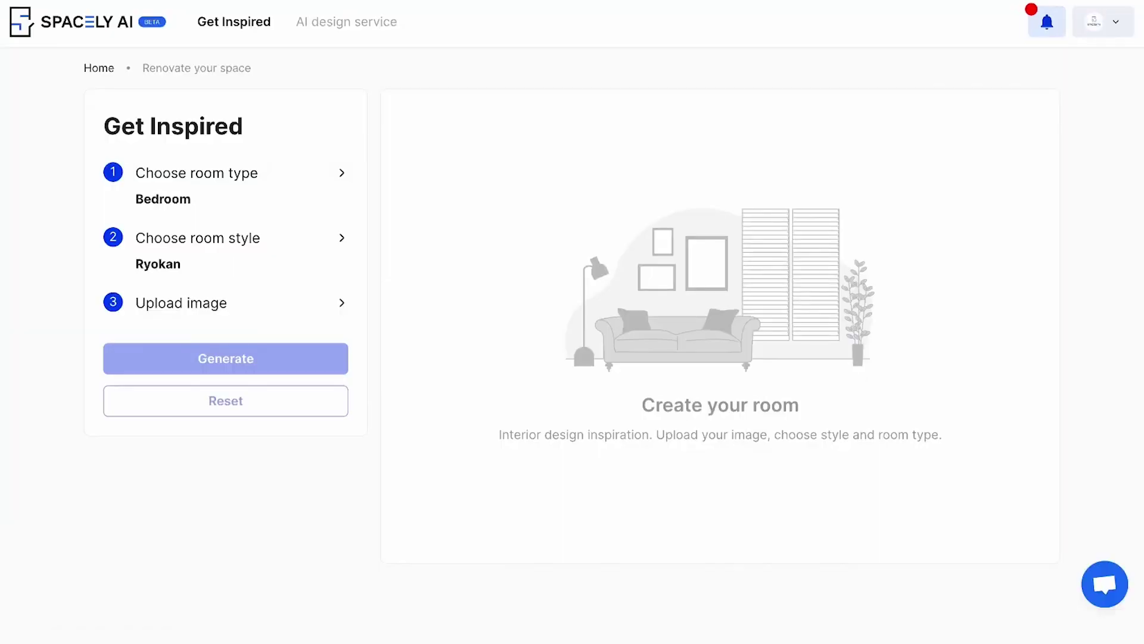
{"action": "left_click", "coordinate": [284, 180]}
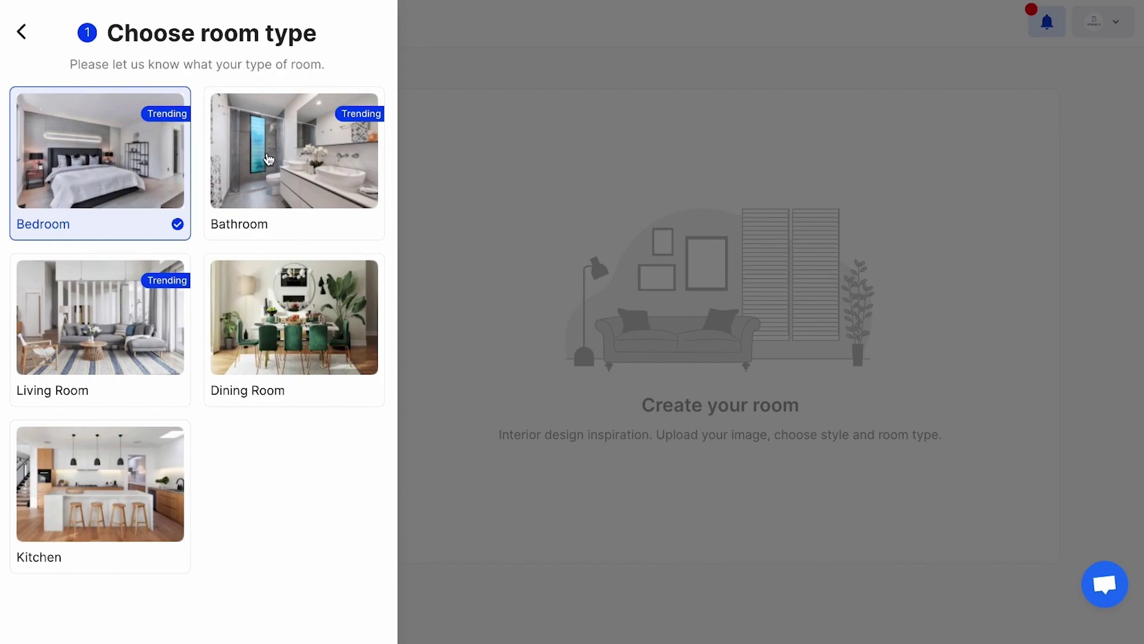
{"action": "left_click", "coordinate": [113, 181]}
Set the room style to Space instead of Y2K and bring up the room image choices
{"action": "left_click", "coordinate": [213, 265]}
{"action": "scroll", "coordinate": [177, 214], "scroll_direction": "down", "scroll_amount": 3}
{"action": "scroll", "coordinate": [177, 215], "scroll_direction": "down", "scroll_amount": 13}
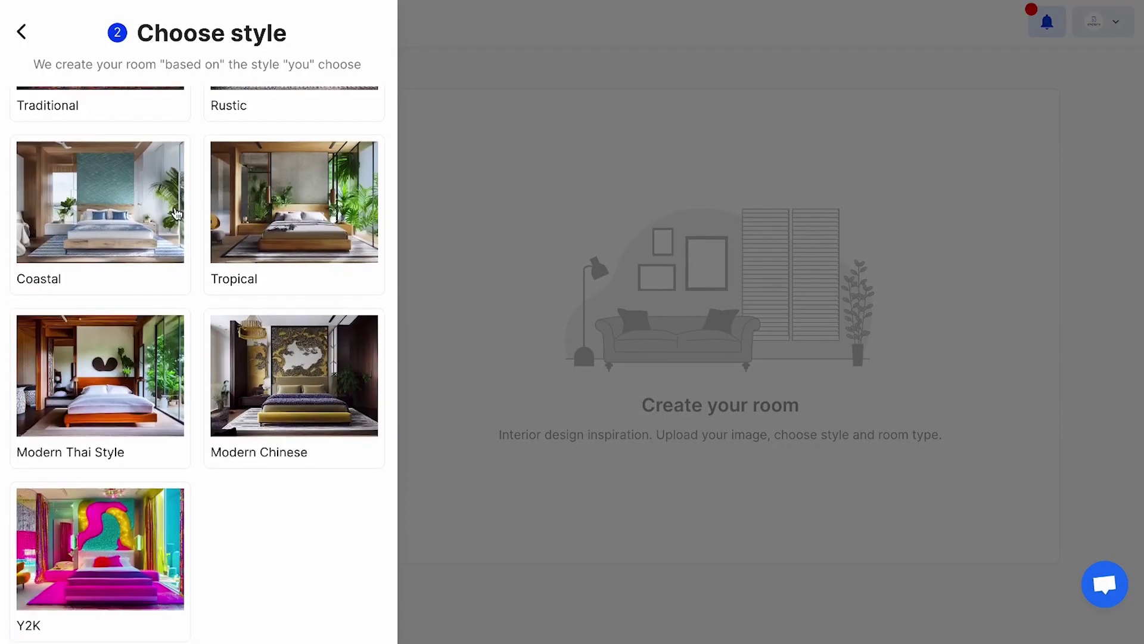
{"action": "left_click", "coordinate": [99, 558]}
{"action": "left_click", "coordinate": [172, 238]}
{"action": "scroll", "coordinate": [179, 262], "scroll_direction": "down", "scroll_amount": 1}
{"action": "scroll", "coordinate": [181, 261], "scroll_direction": "up", "scroll_amount": 1}
{"action": "left_click", "coordinate": [280, 179]}
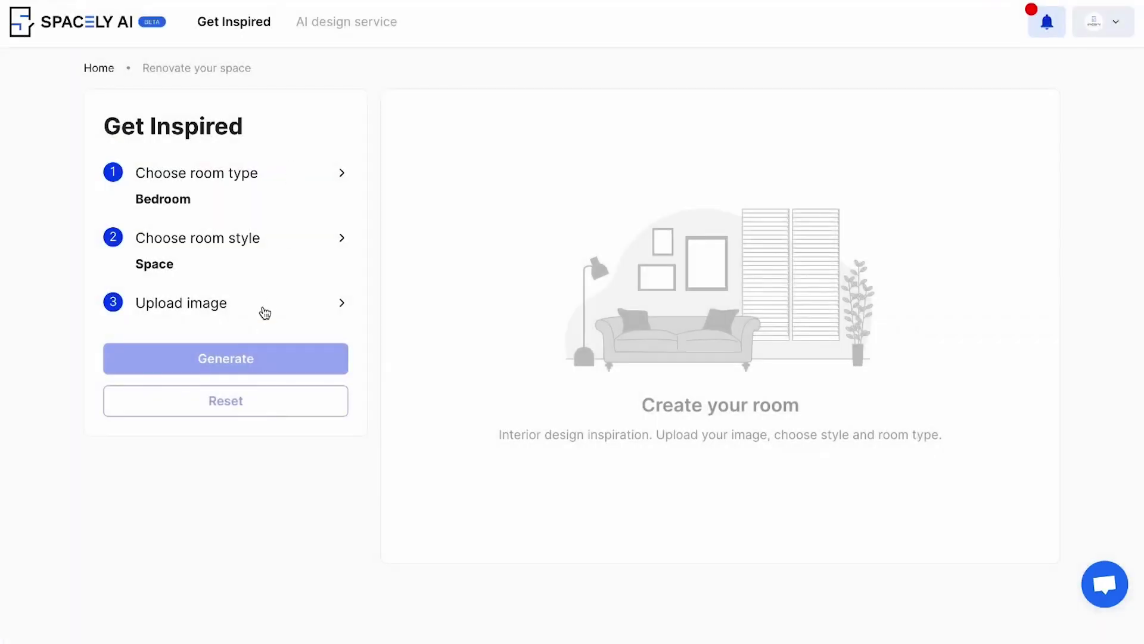
{"action": "left_click", "coordinate": [264, 313]}
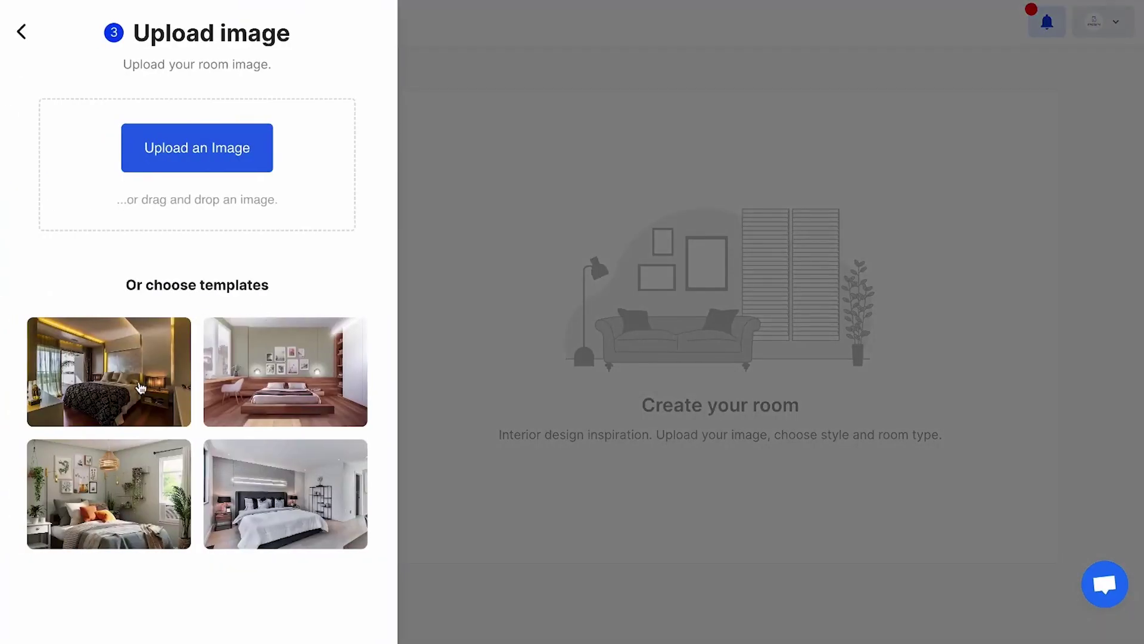
Generate Space-style redesigns from the second bedroom template
{"action": "left_click", "coordinate": [322, 382]}
{"action": "left_click", "coordinate": [289, 495]}
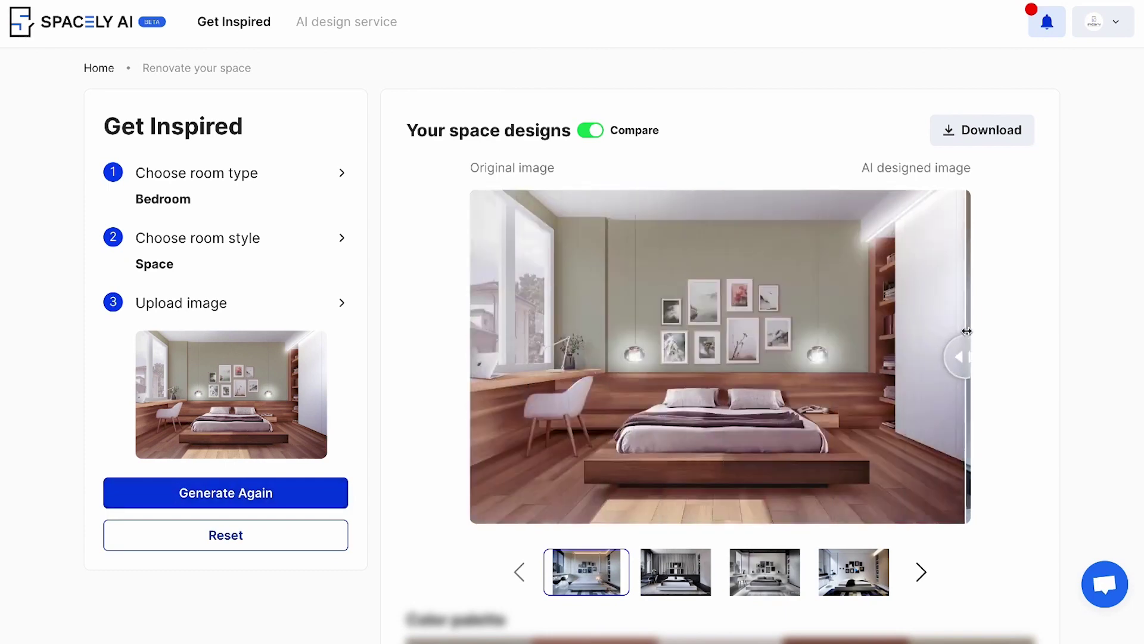
{"action": "scroll", "coordinate": [682, 575], "scroll_direction": "down", "scroll_amount": 2}
Compare the second, third and fourth generated designs against the original
{"action": "left_click", "coordinate": [676, 482]}
{"action": "left_click", "coordinate": [769, 477]}
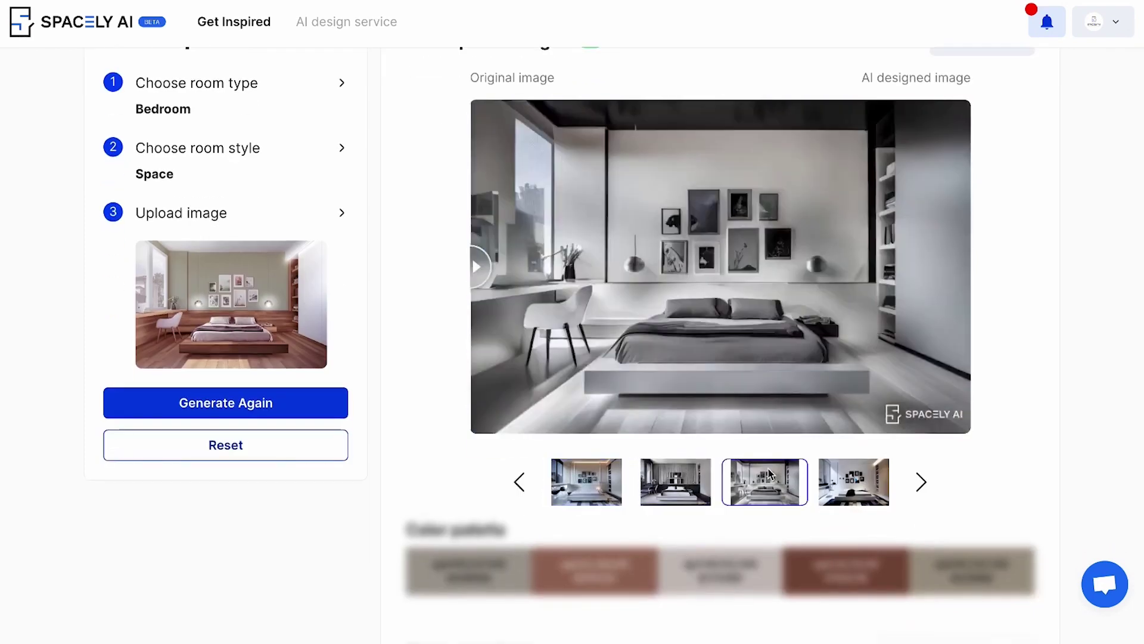
{"action": "left_click", "coordinate": [859, 486]}
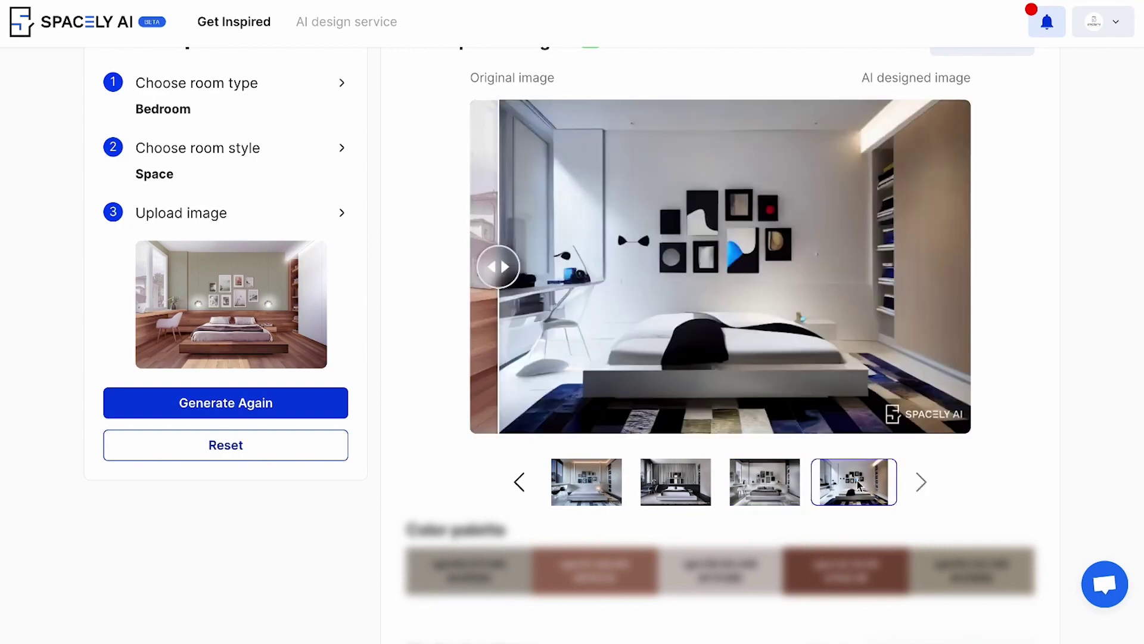
{"action": "left_click", "coordinate": [678, 488]}
{"action": "scroll", "coordinate": [457, 293], "scroll_direction": "up", "scroll_amount": 1}
{"action": "scroll", "coordinate": [460, 385], "scroll_direction": "down", "scroll_amount": 6}
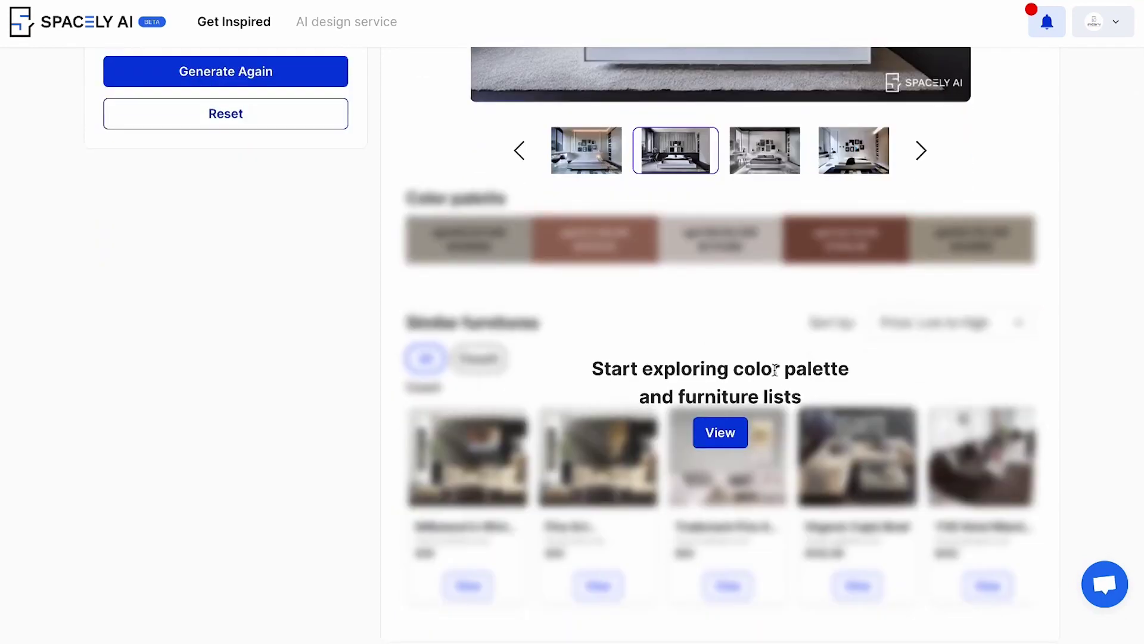
Unlock the five-colour palette and furniture list, filter to Bed, and view the Dream Nightstand
{"action": "left_click", "coordinate": [719, 435]}
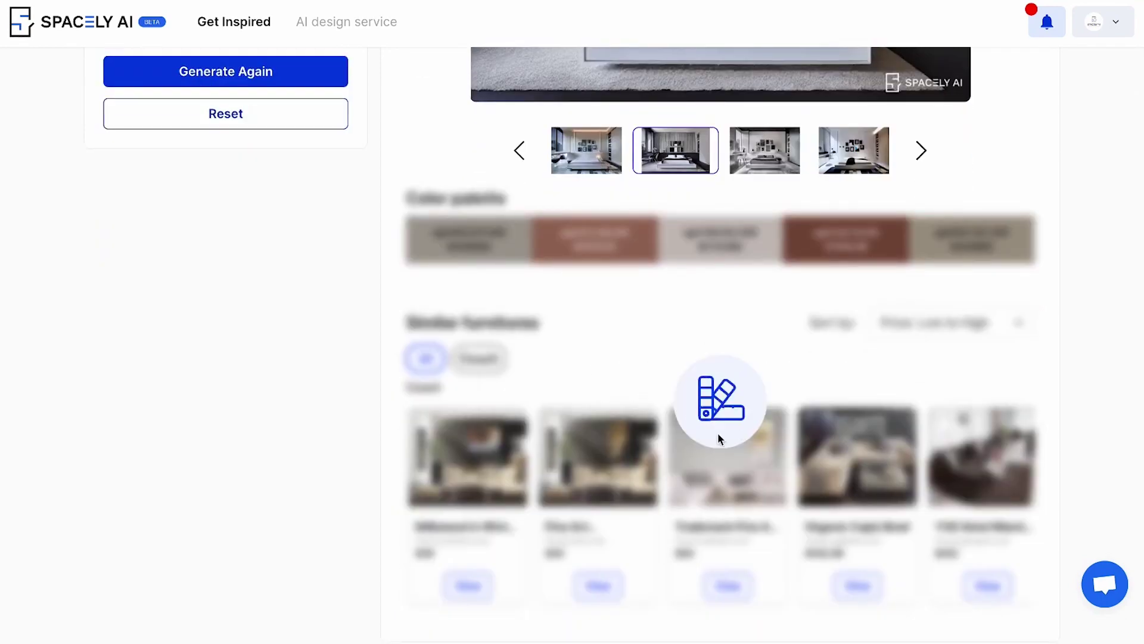
{"action": "scroll", "coordinate": [717, 433], "scroll_direction": "down", "scroll_amount": 3}
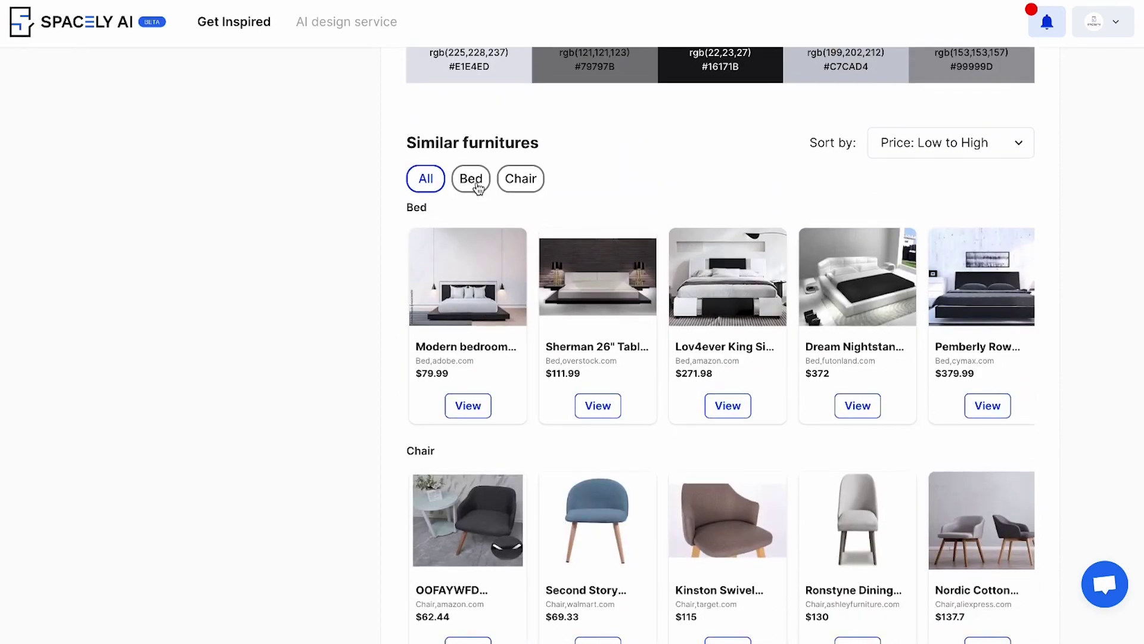
{"action": "left_click", "coordinate": [472, 180]}
{"action": "left_click", "coordinate": [528, 368]}
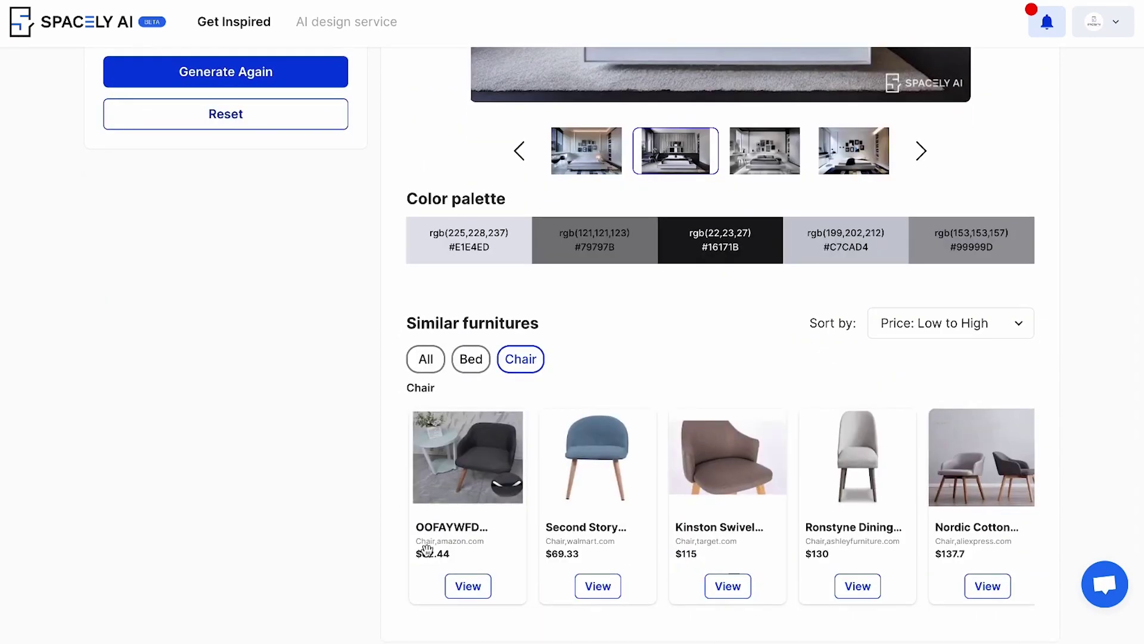
{"action": "left_click", "coordinate": [475, 366]}
{"action": "left_click", "coordinate": [853, 587]}
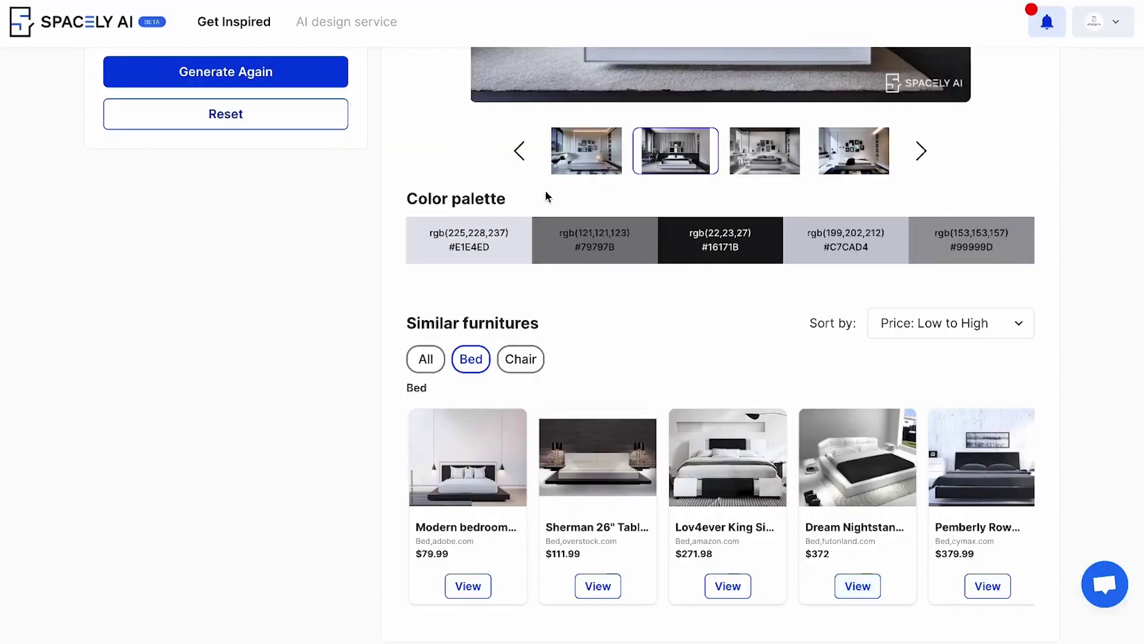
{"action": "scroll", "coordinate": [545, 191], "scroll_direction": "up", "scroll_amount": 4}
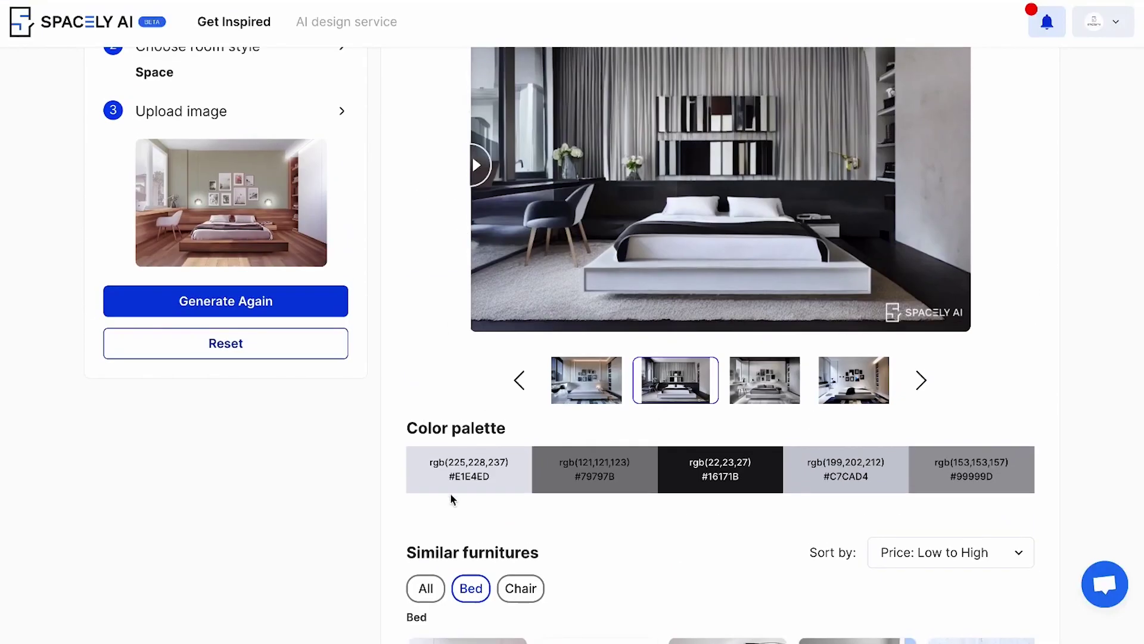
Download the Space-style bedroom redesign from the top of the results page
{"action": "scroll", "coordinate": [977, 528], "scroll_direction": "down", "scroll_amount": 4}
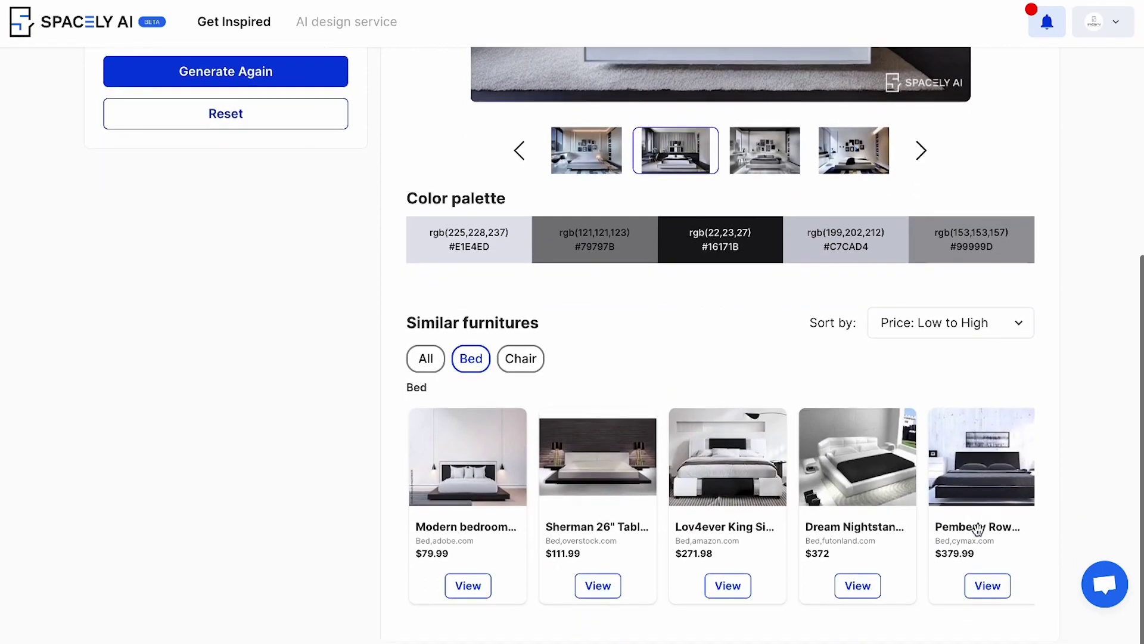
{"action": "scroll", "coordinate": [1019, 324], "scroll_direction": "up", "scroll_amount": 7}
{"action": "left_click", "coordinate": [973, 135]}
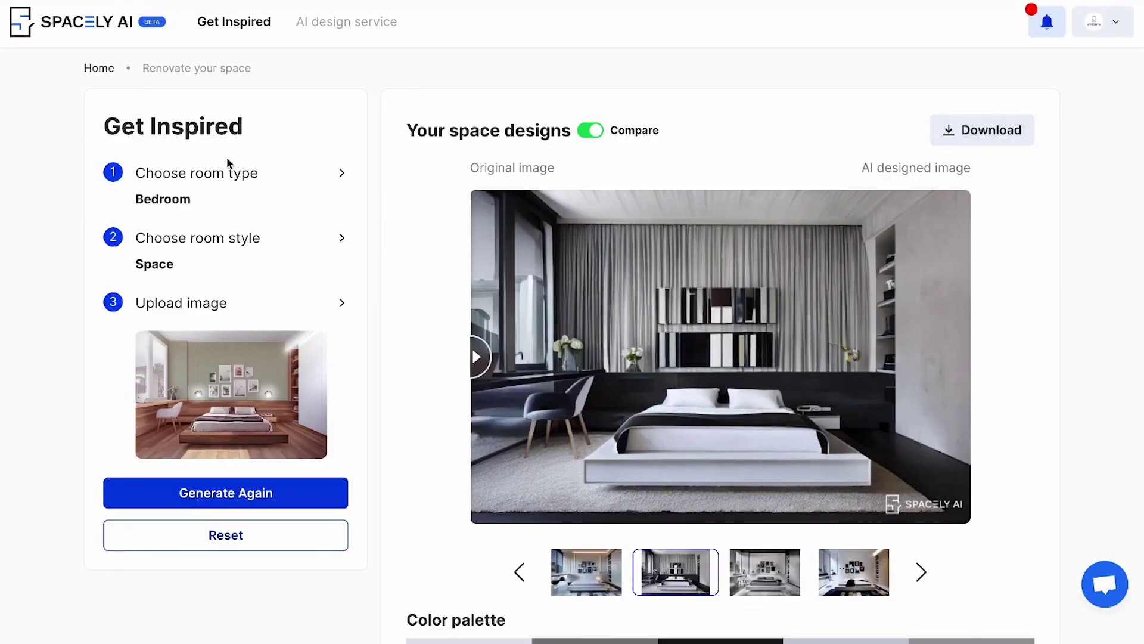
{"action": "scroll", "coordinate": [230, 173], "scroll_direction": "down", "scroll_amount": 2}
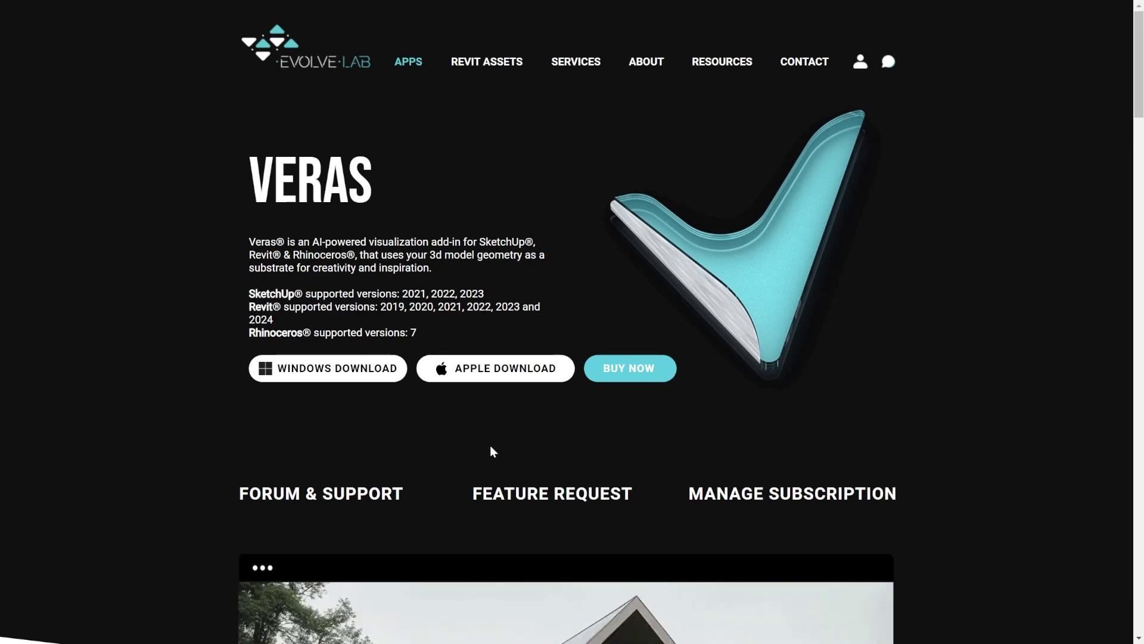
Scroll the Veras page to the demo rendering a plain SketchUp box model
{"action": "scroll", "coordinate": [489, 451], "scroll_direction": "down", "scroll_amount": 5}
{"action": "scroll", "coordinate": [1044, 460], "scroll_direction": "down", "scroll_amount": 3}
{"action": "scroll", "coordinate": [1048, 464], "scroll_direction": "up", "scroll_amount": 1}
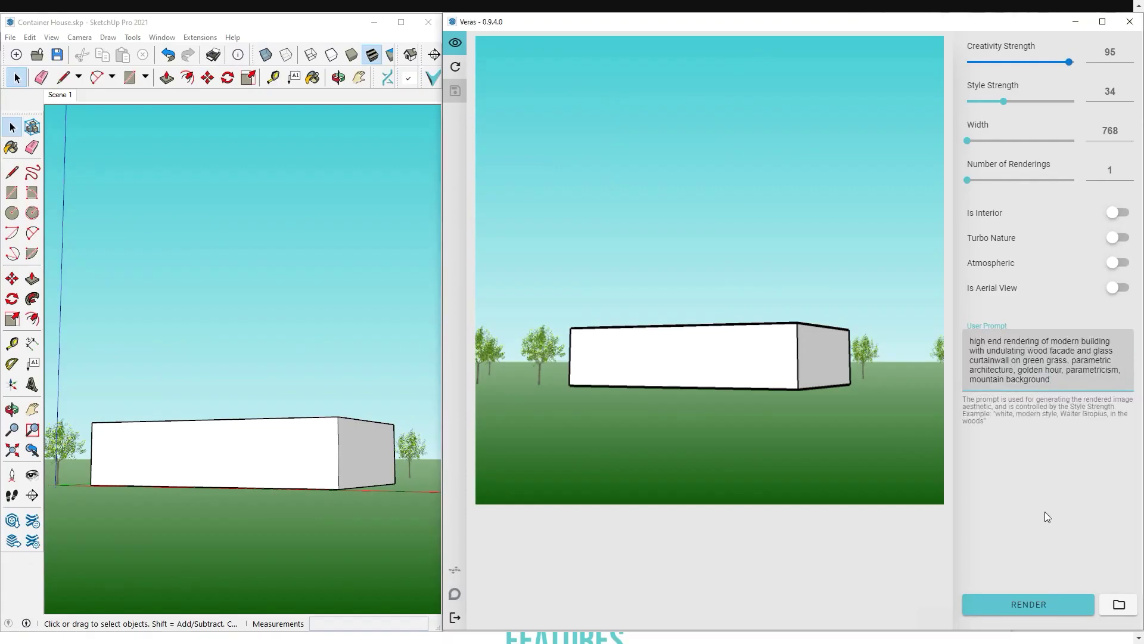
Render the box, then copy it upward into a five-box stack using /4
{"action": "left_click", "coordinate": [1034, 604]}
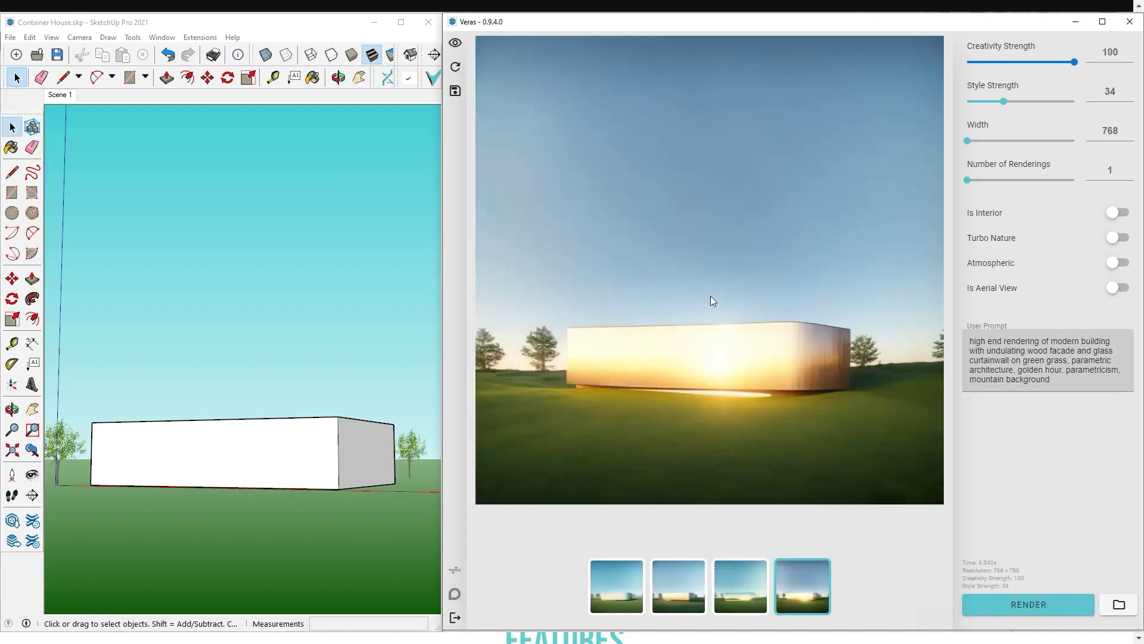
{"action": "left_click", "coordinate": [77, 120]}
{"action": "left_click_drag", "start_coordinate": [83, 388], "coordinate": [405, 544]}
{"action": "key", "text": "m"}
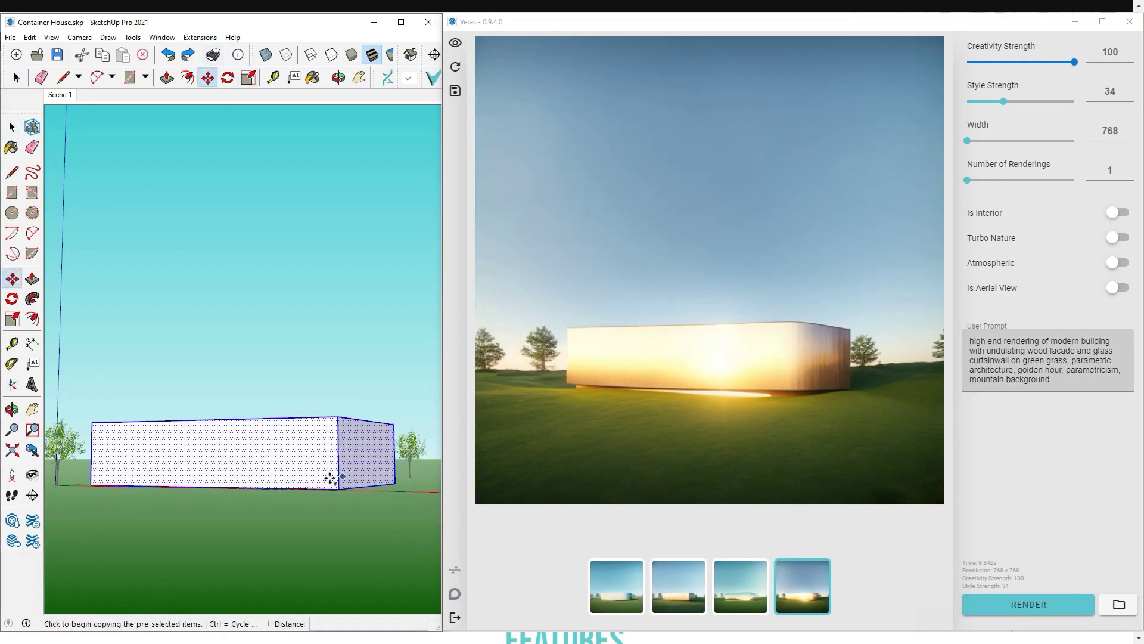
{"action": "key", "text": "ctrl"}
{"action": "left_click", "coordinate": [339, 488]}
{"action": "type", "text": "/4"}
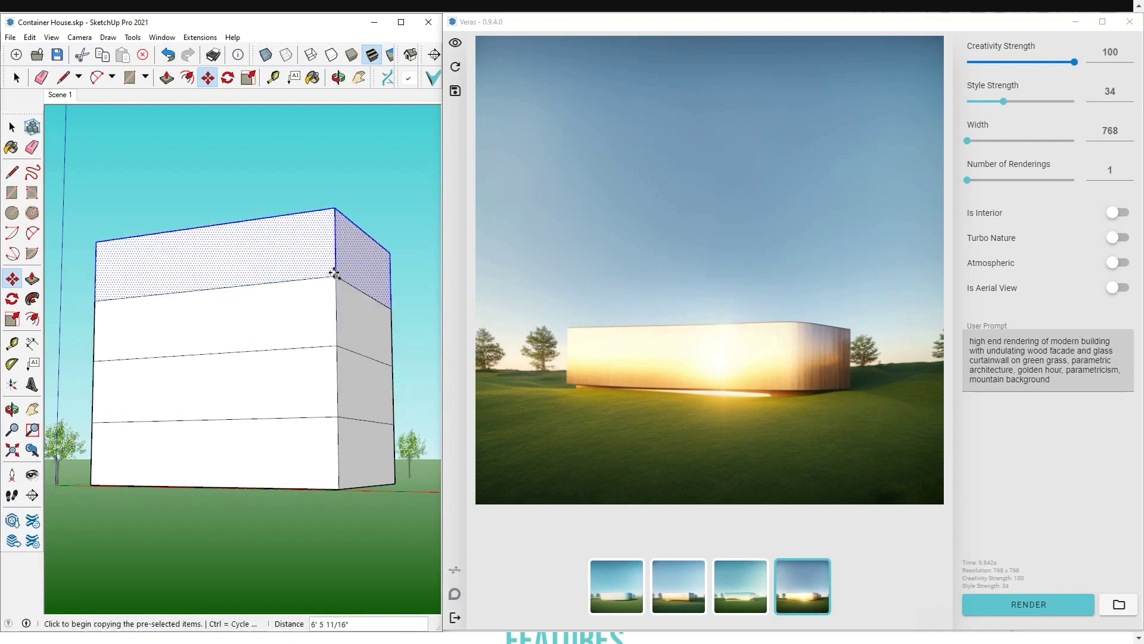
{"action": "left_click", "coordinate": [1029, 605]}
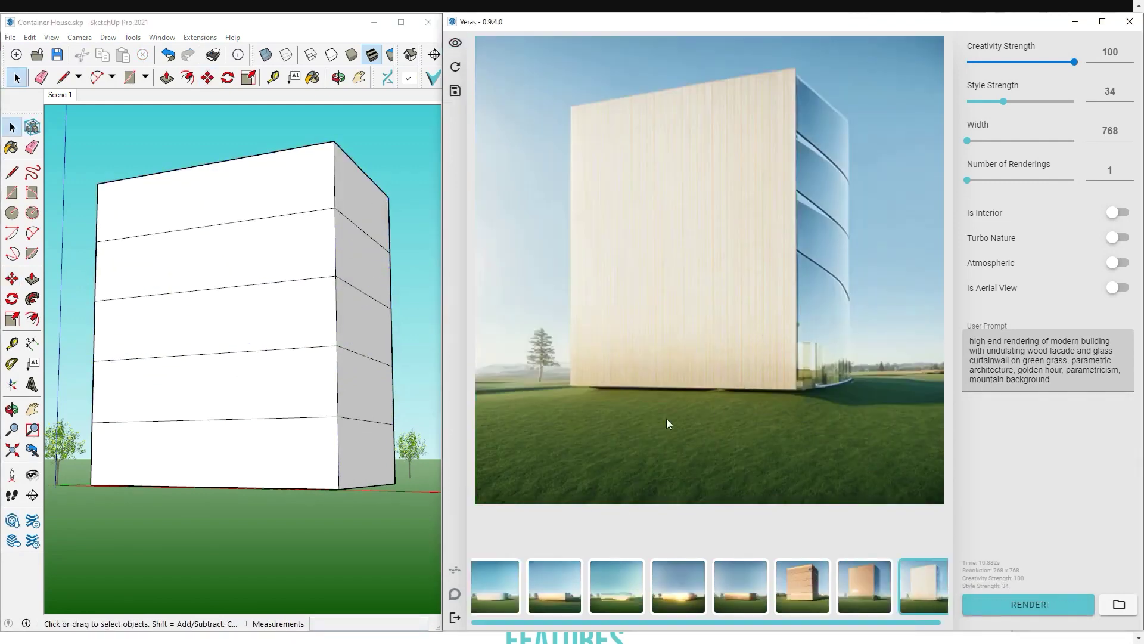
Push/Pull each box's side to stagger the stack and render it as a container house
{"action": "left_click", "coordinate": [167, 78]}
{"action": "left_click", "coordinate": [360, 190]}
{"action": "left_click", "coordinate": [320, 197]}
{"action": "left_click", "coordinate": [367, 263]}
{"action": "left_click", "coordinate": [390, 263]}
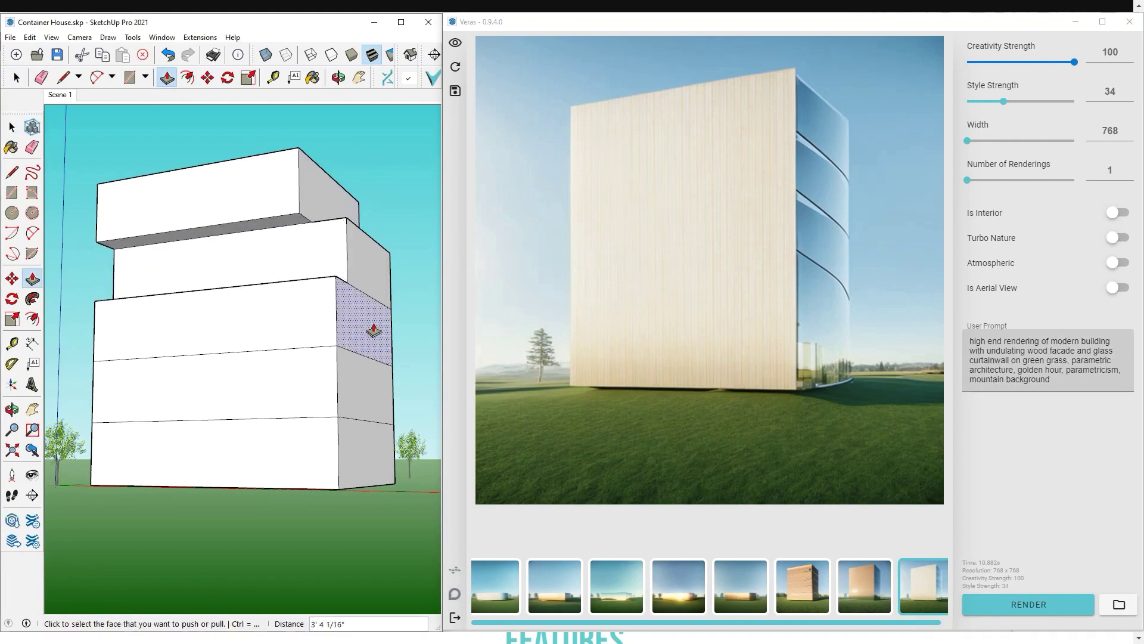
{"action": "left_click", "coordinate": [370, 332]}
{"action": "left_click", "coordinate": [274, 332]}
{"action": "left_click", "coordinate": [324, 391]}
{"action": "left_click", "coordinate": [313, 435]}
{"action": "left_click", "coordinate": [358, 462]}
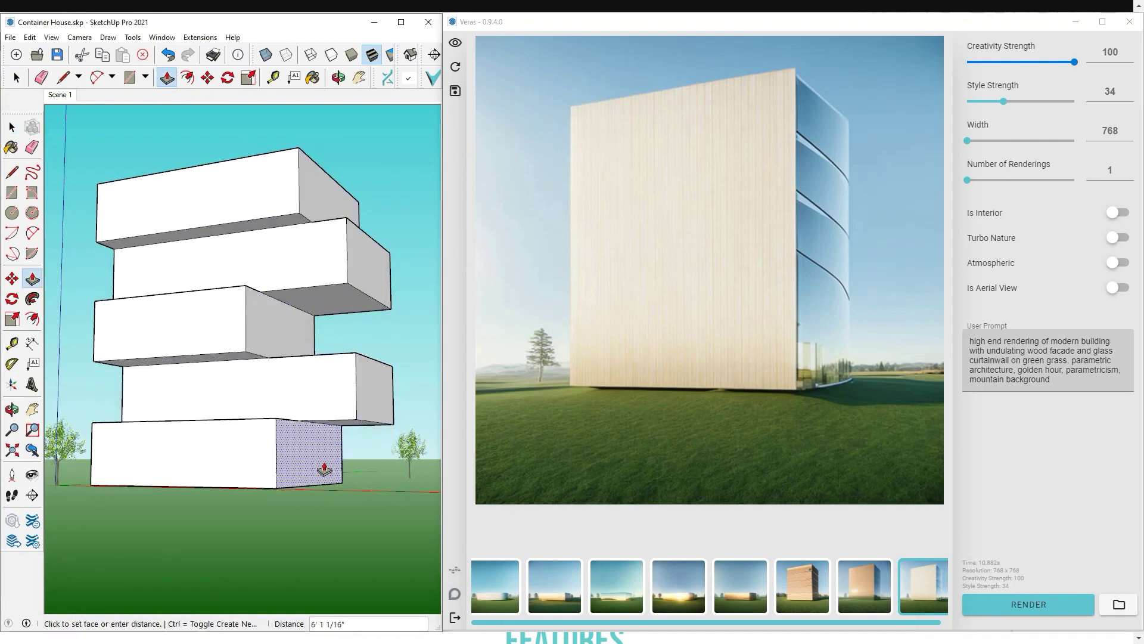
{"action": "left_click", "coordinate": [301, 486]}
{"action": "left_click", "coordinate": [455, 43]}
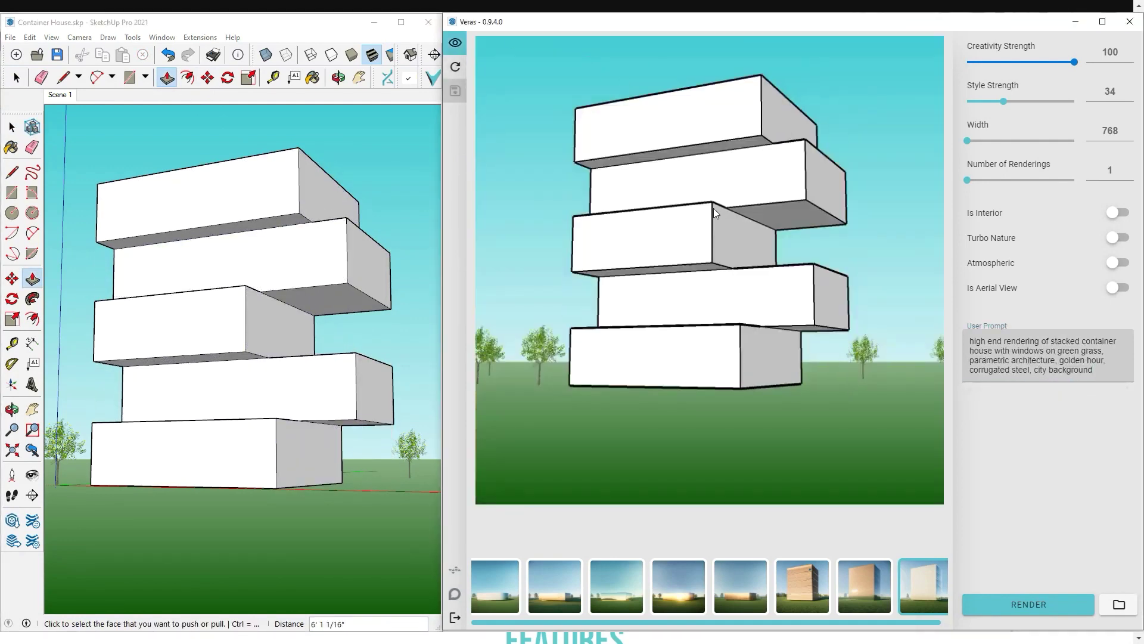
{"action": "left_click", "coordinate": [1037, 603]}
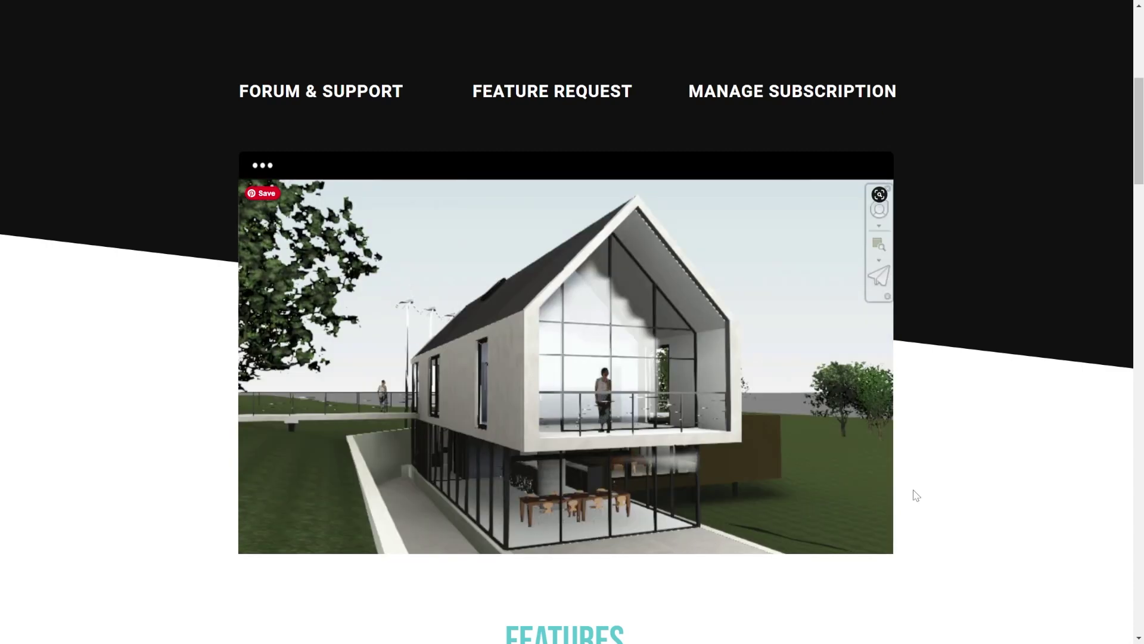
Scroll past the FEATURES list and Veras for SketchUp to the Veras for Revit section
{"action": "scroll", "coordinate": [980, 532], "scroll_direction": "down", "scroll_amount": 10}
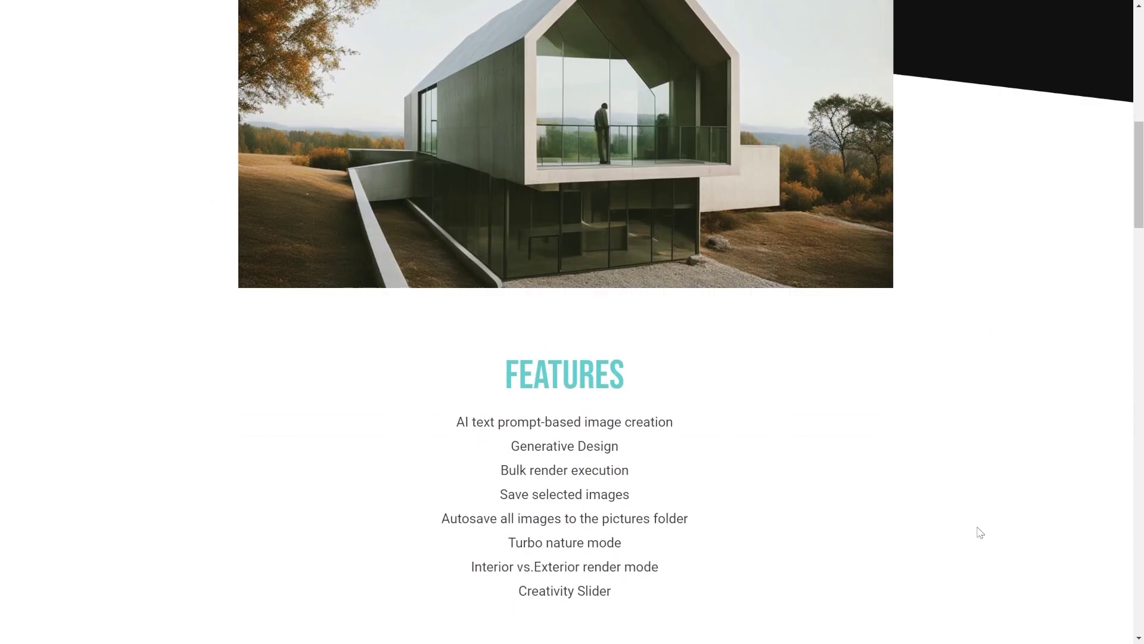
{"action": "scroll", "coordinate": [876, 536], "scroll_direction": "down", "scroll_amount": 1}
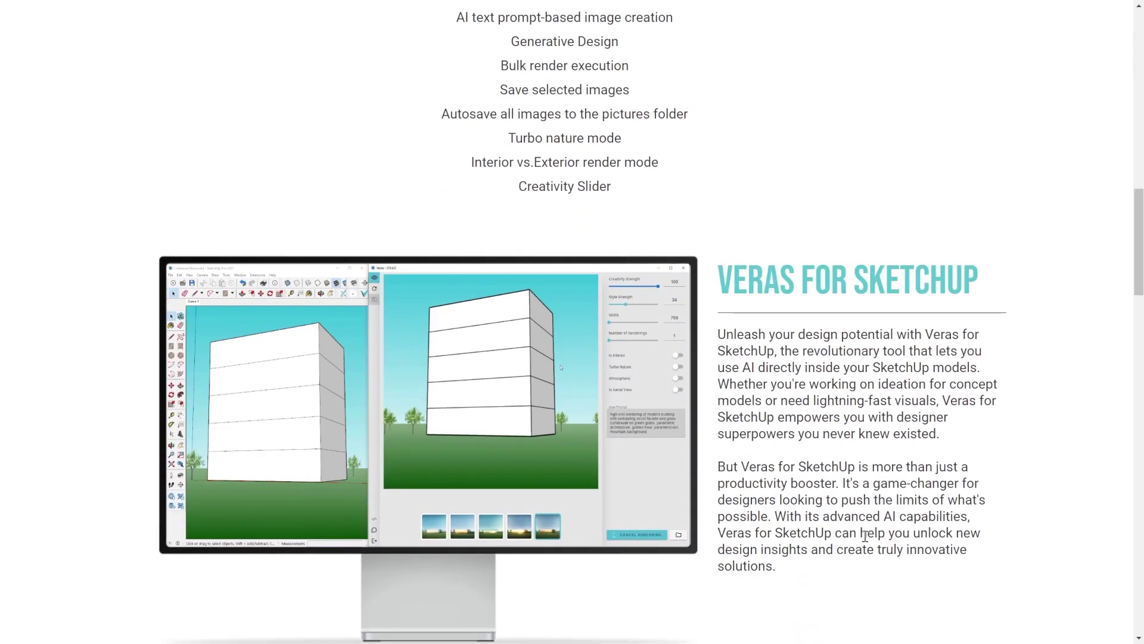
{"action": "scroll", "coordinate": [763, 519], "scroll_direction": "down", "scroll_amount": 2}
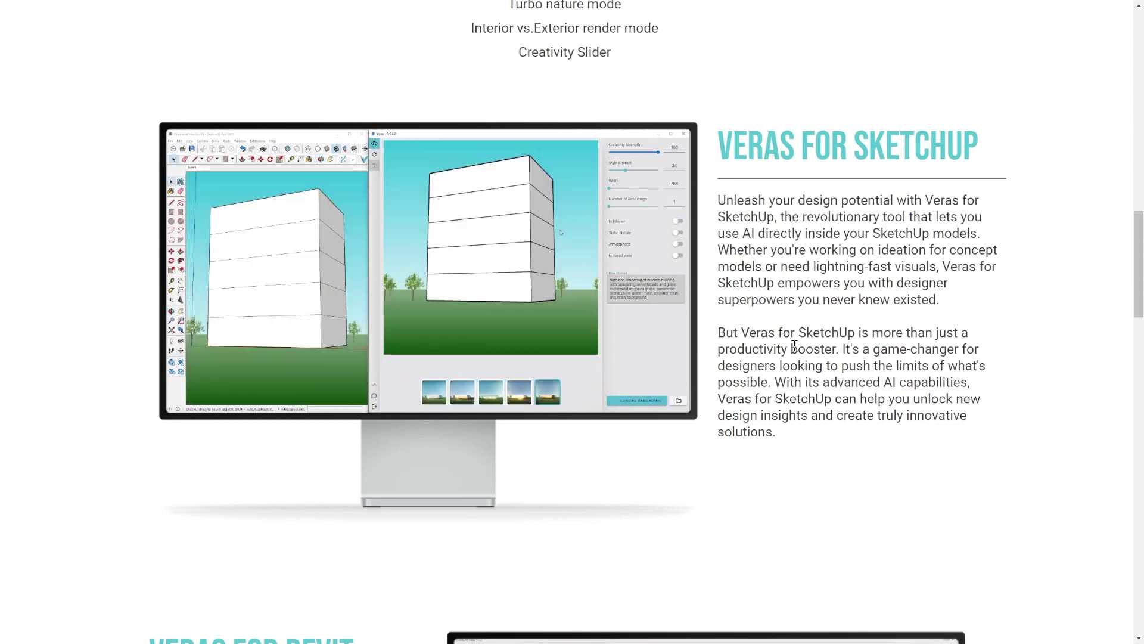
{"action": "scroll", "coordinate": [852, 404], "scroll_direction": "down", "scroll_amount": 1}
{"action": "scroll", "coordinate": [852, 404], "scroll_direction": "down", "scroll_amount": 7}
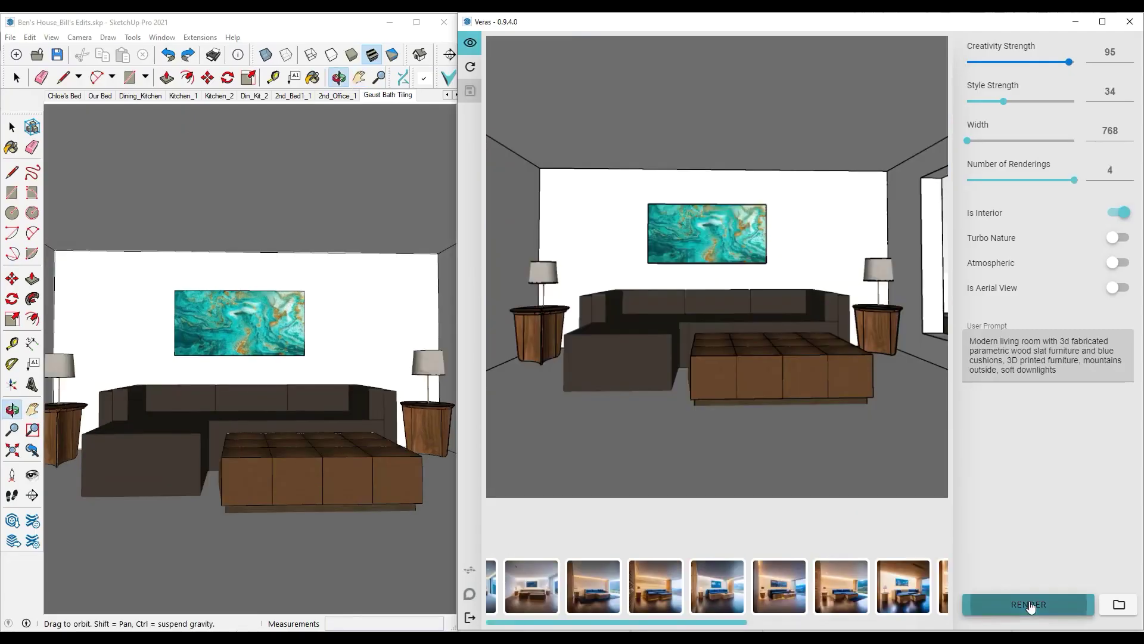
Render the living room, then change 'blue' to 'purple' in the User Prompt and re-render
{"action": "left_click", "coordinate": [1031, 606]}
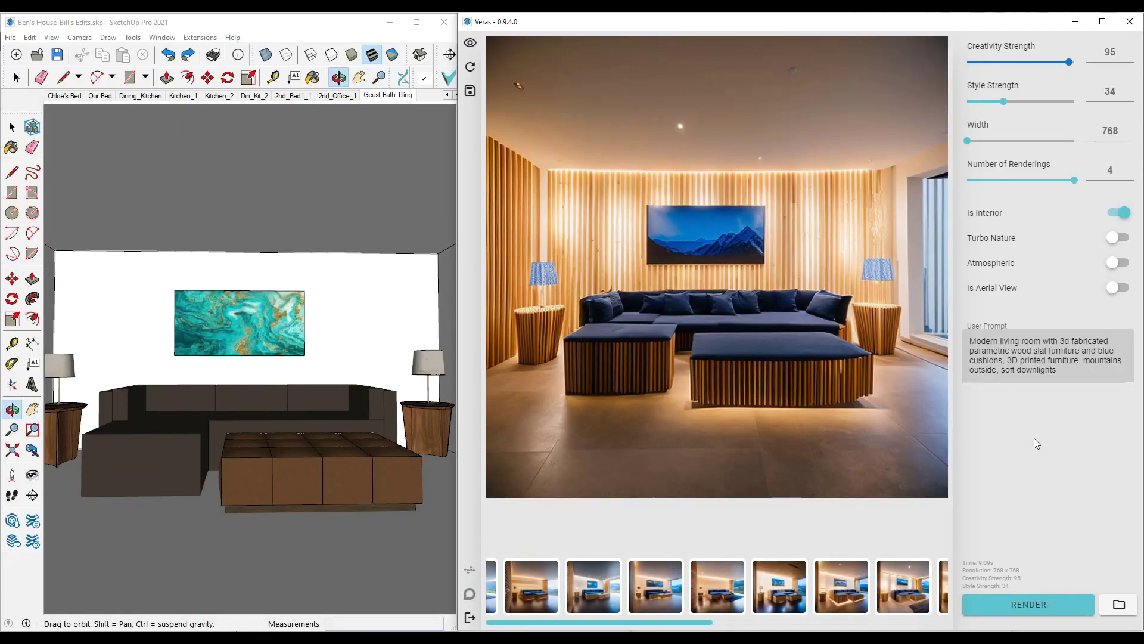
{"action": "left_click_drag", "start_coordinate": [1113, 351], "coordinate": [1103, 352]}
{"action": "type", "text": "purple"}
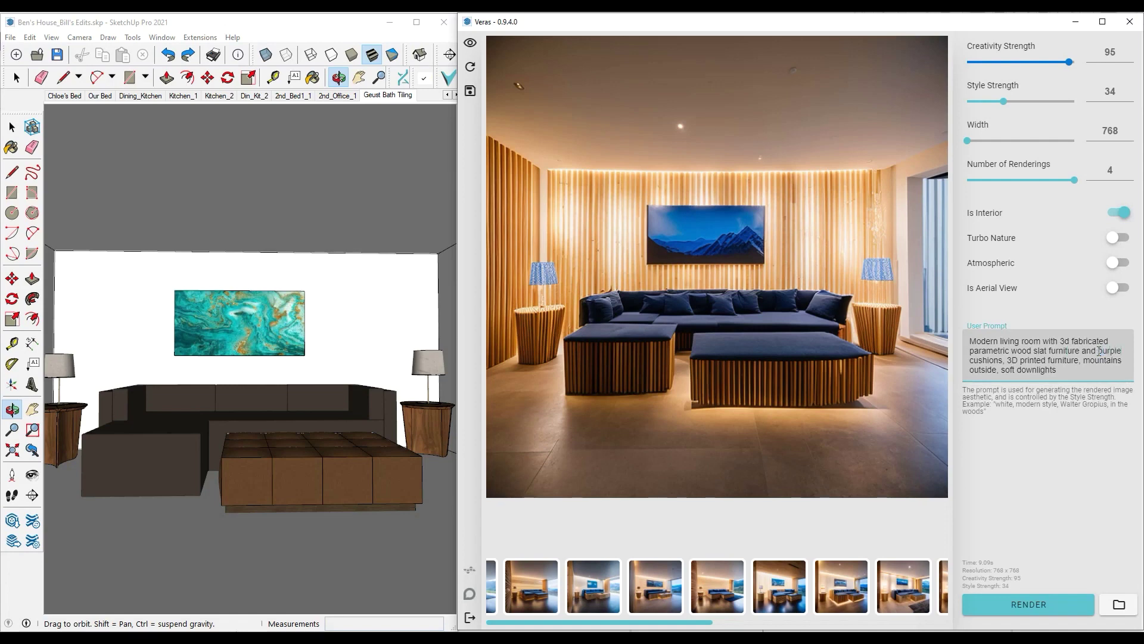
{"action": "left_click", "coordinate": [1018, 610]}
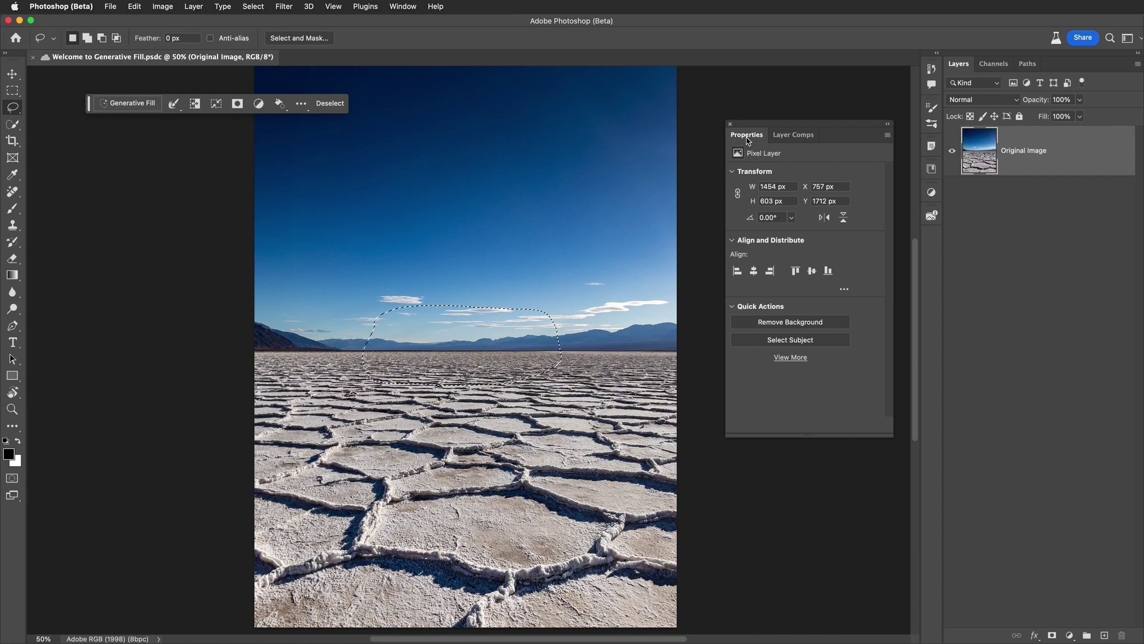
Generative Fill 'Classic car from the 50's' in the selection and keep the black car variation
{"action": "left_click", "coordinate": [122, 103]}
{"action": "type", "text": "Classic car from the 50"}
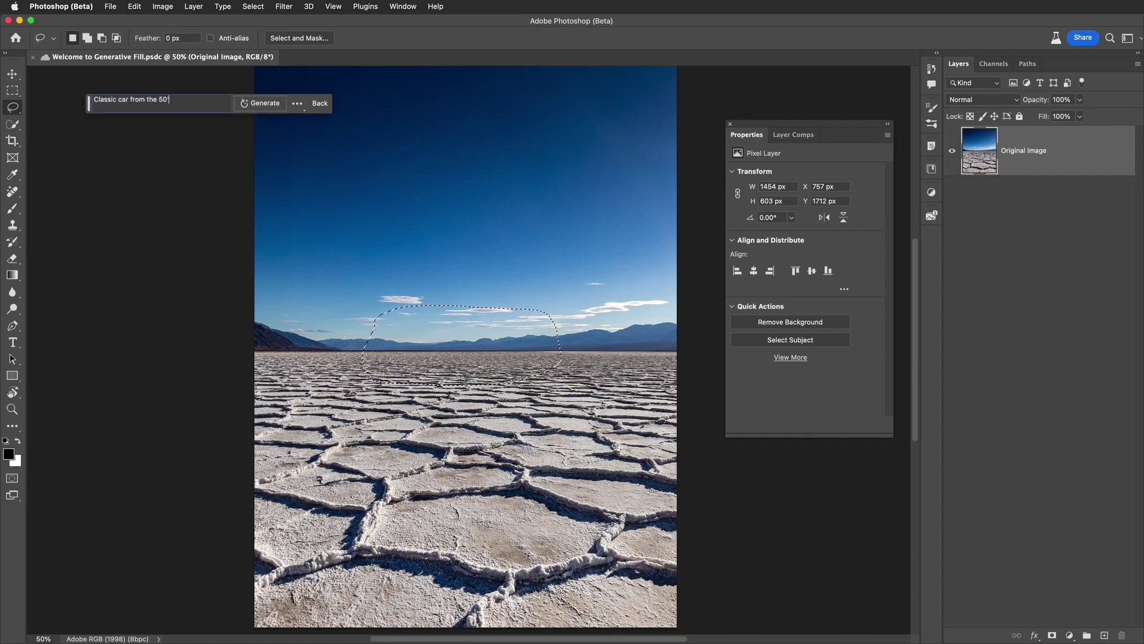
{"action": "type", "text": "'s"}
{"action": "left_click", "coordinate": [244, 105]}
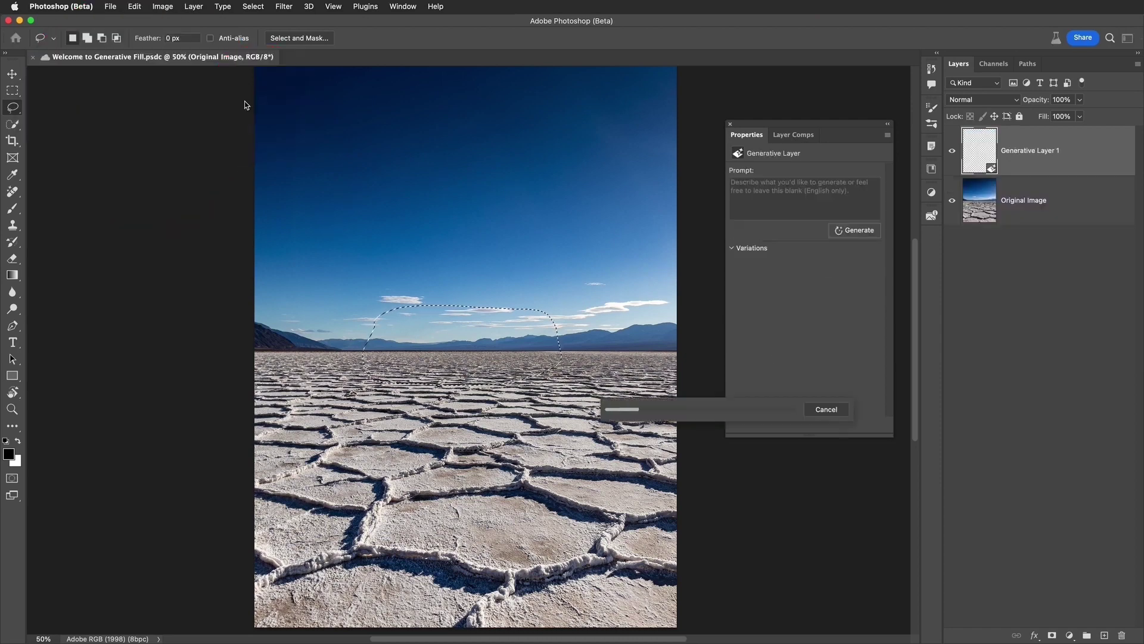
{"action": "left_click", "coordinate": [854, 287]}
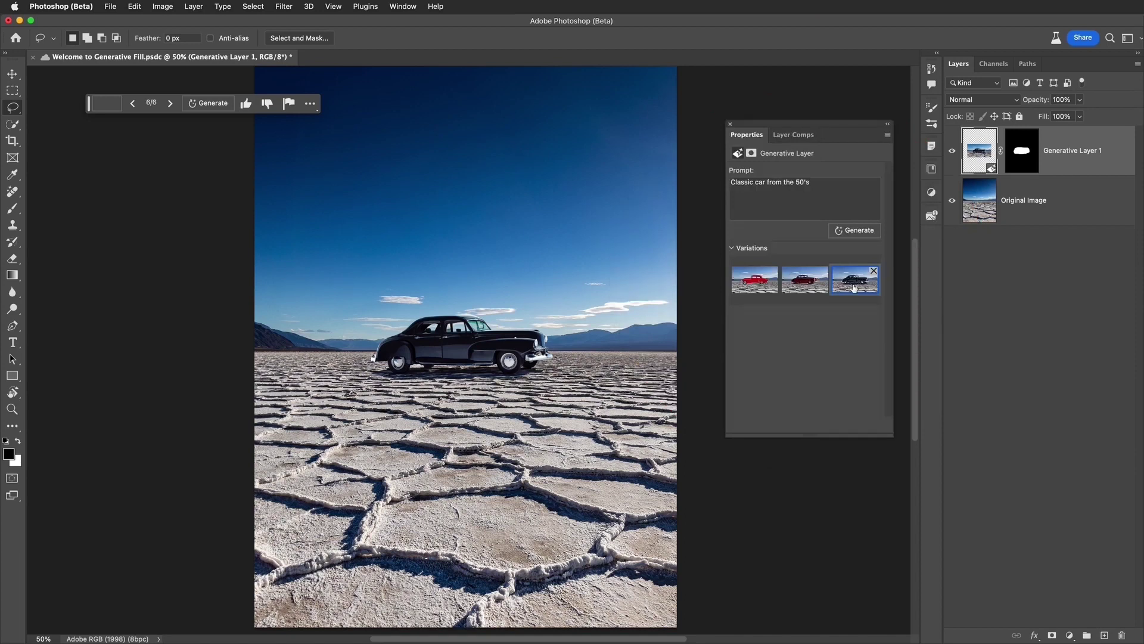
{"action": "mouse_move", "coordinate": [343, 366]}
{"action": "left_mouse_down"}
{"action": "mouse_move", "coordinate": [288, 415]}
{"action": "mouse_move", "coordinate": [309, 560]}
{"action": "mouse_move", "coordinate": [578, 583]}
{"action": "mouse_move", "coordinate": [642, 469]}
{"action": "mouse_move", "coordinate": [621, 389]}
{"action": "left_mouse_up"}
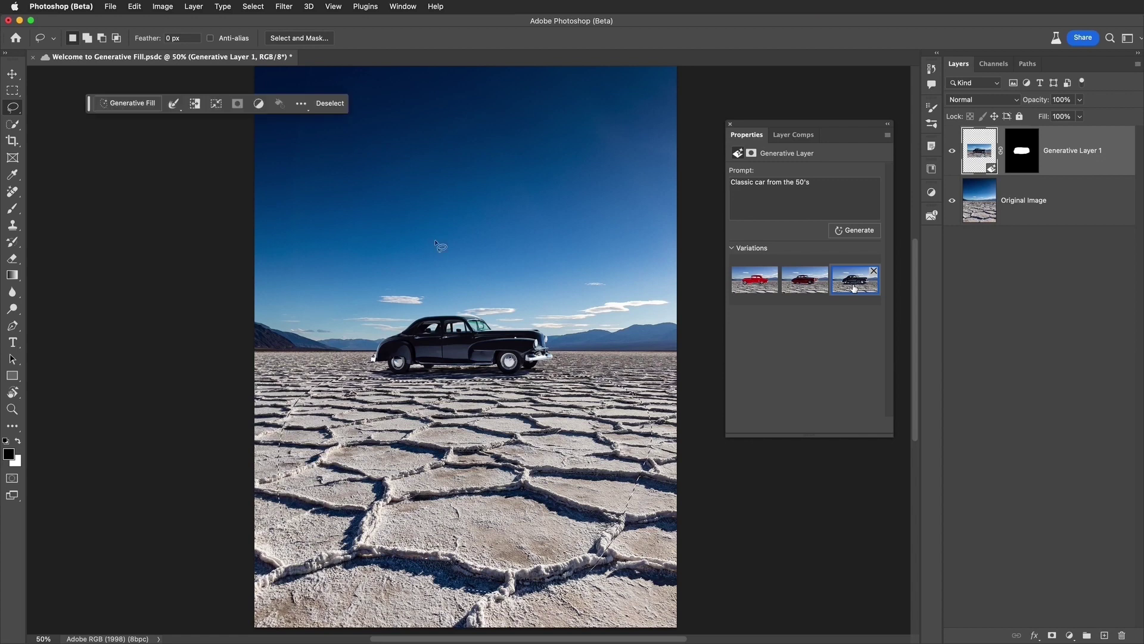
Fill the foreground with 'Reflection pool fill with blue water', choosing the darker blue variation
{"action": "left_click", "coordinate": [130, 102]}
{"action": "type", "text": "Reflection pool fill with blue water"}
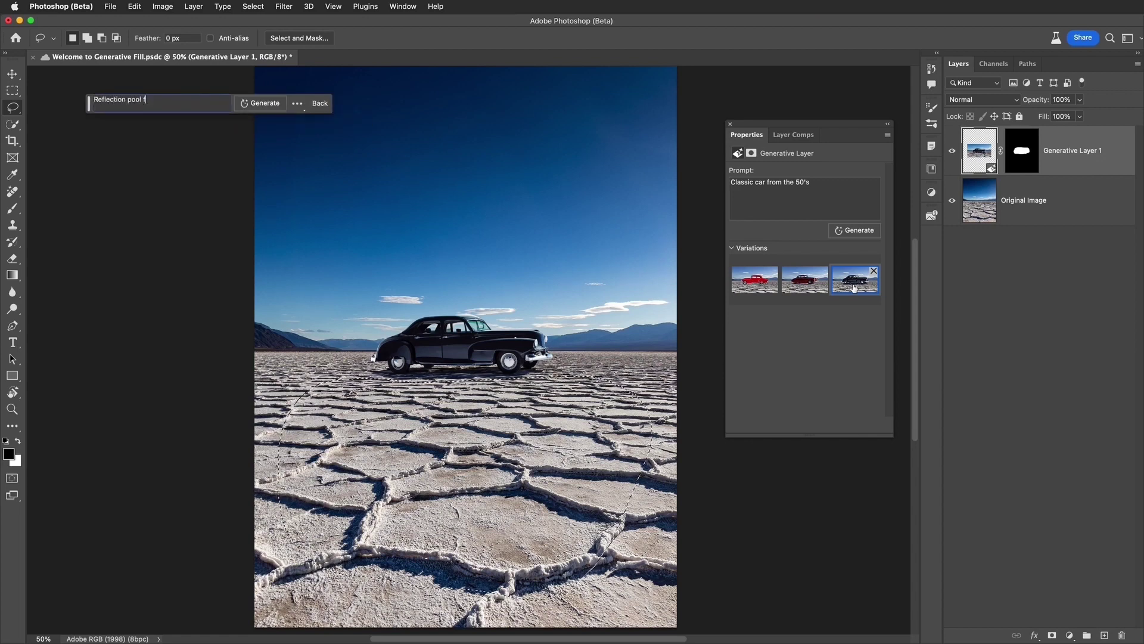
{"action": "left_click", "coordinate": [258, 110]}
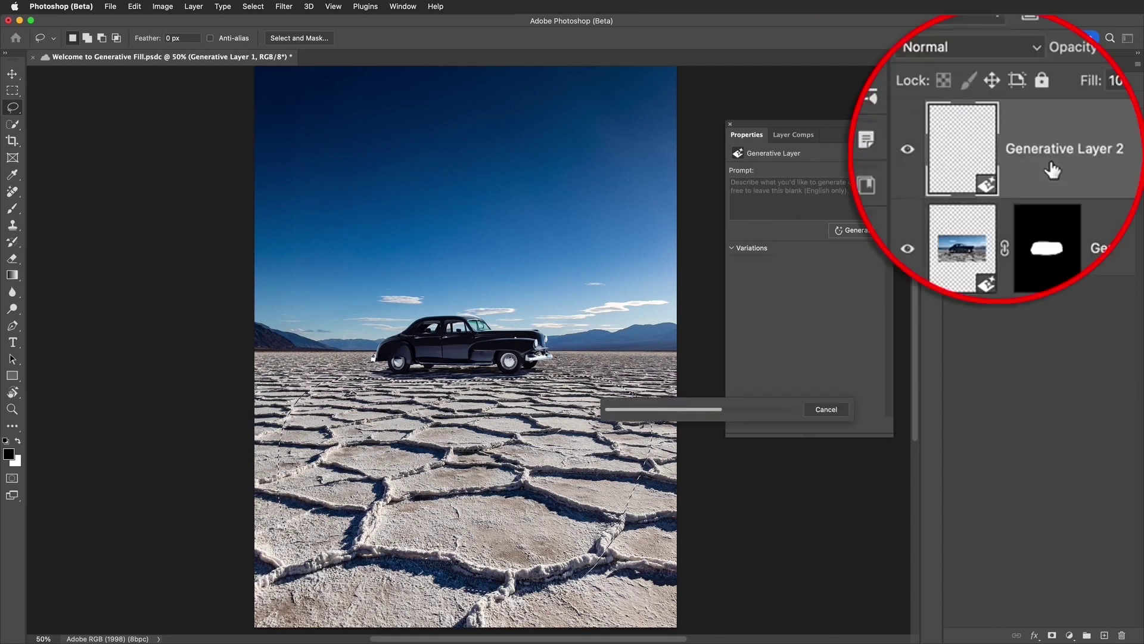
{"action": "left_click", "coordinate": [805, 279]}
{"action": "left_click", "coordinate": [837, 286]}
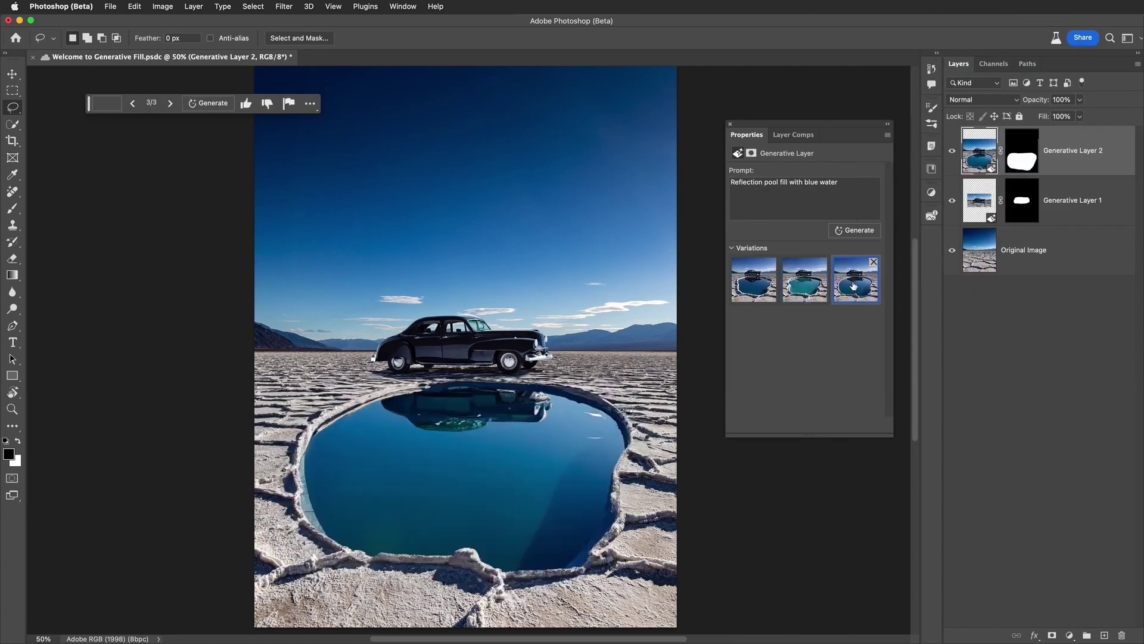
{"action": "left_click", "coordinate": [765, 288]}
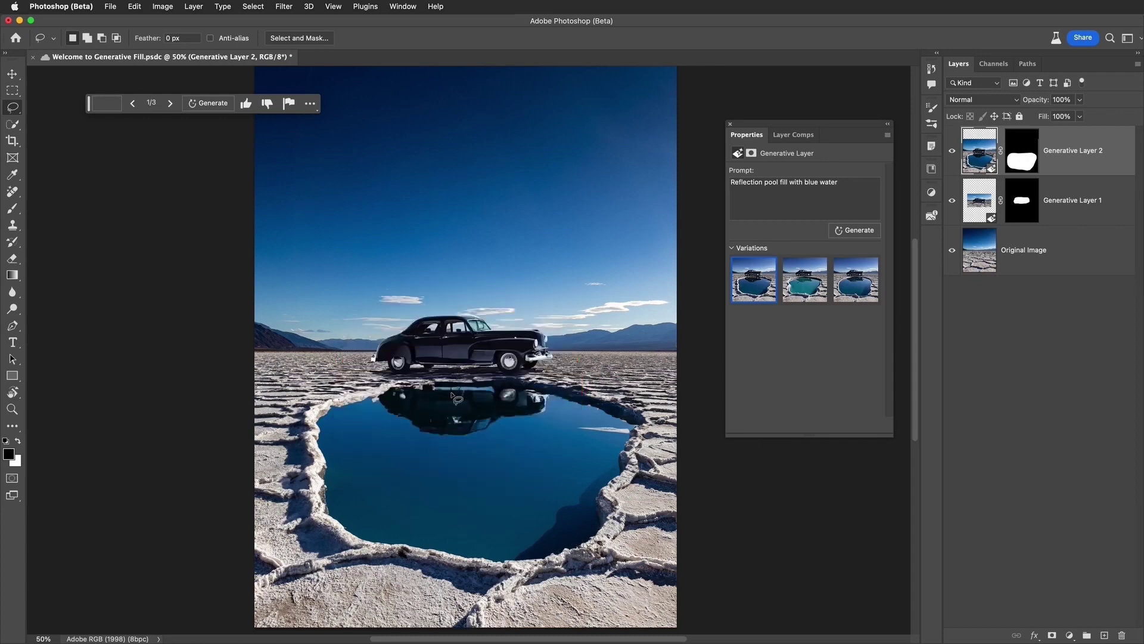
Lasso an upper-left sky area and Generative Fill it with 'Cloud'
{"action": "mouse_move", "coordinate": [255, 220]}
{"action": "left_mouse_down"}
{"action": "mouse_move", "coordinate": [356, 203]}
{"action": "mouse_move", "coordinate": [405, 158]}
{"action": "mouse_move", "coordinate": [347, 132]}
{"action": "mouse_move", "coordinate": [249, 141]}
{"action": "left_mouse_up"}
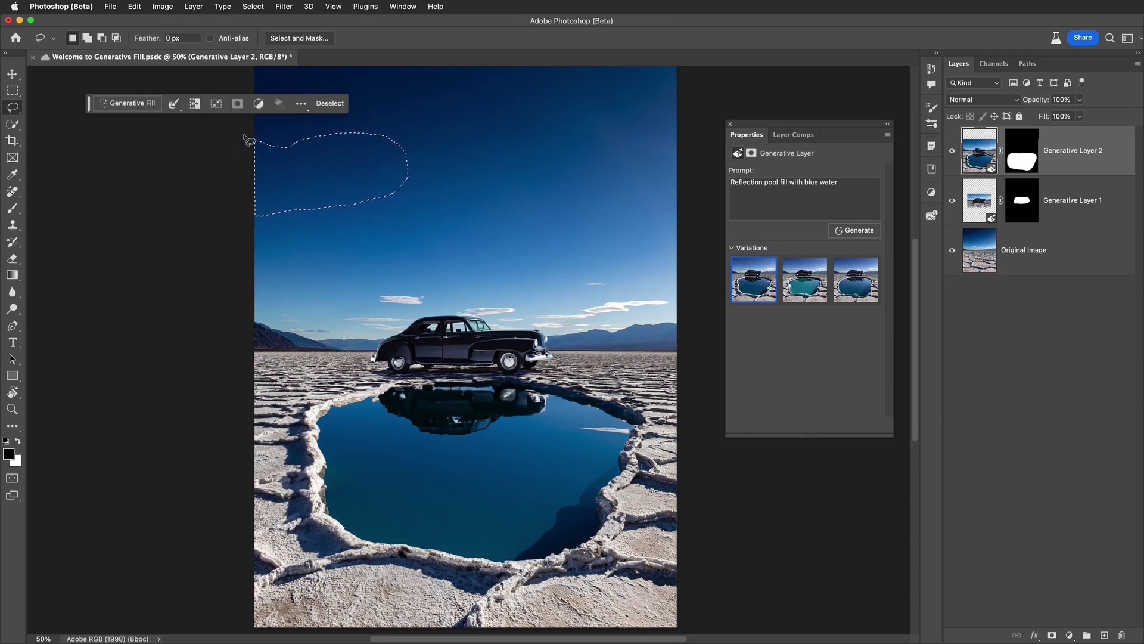
{"action": "left_click", "coordinate": [128, 103]}
{"action": "type", "text": "Cloud"}
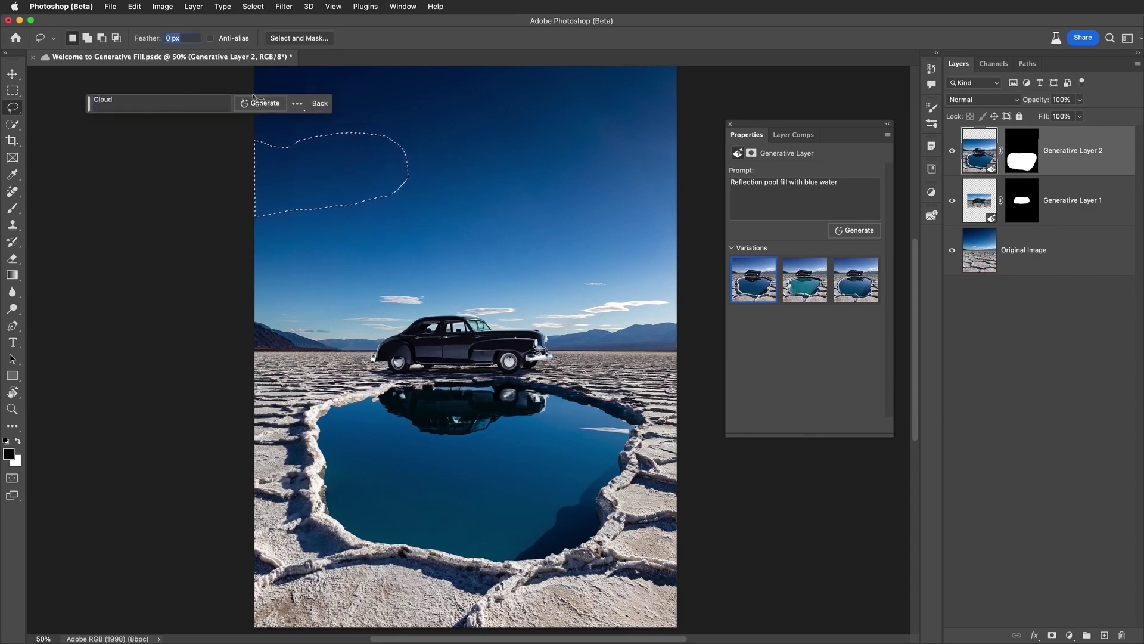
{"action": "left_click", "coordinate": [254, 99]}
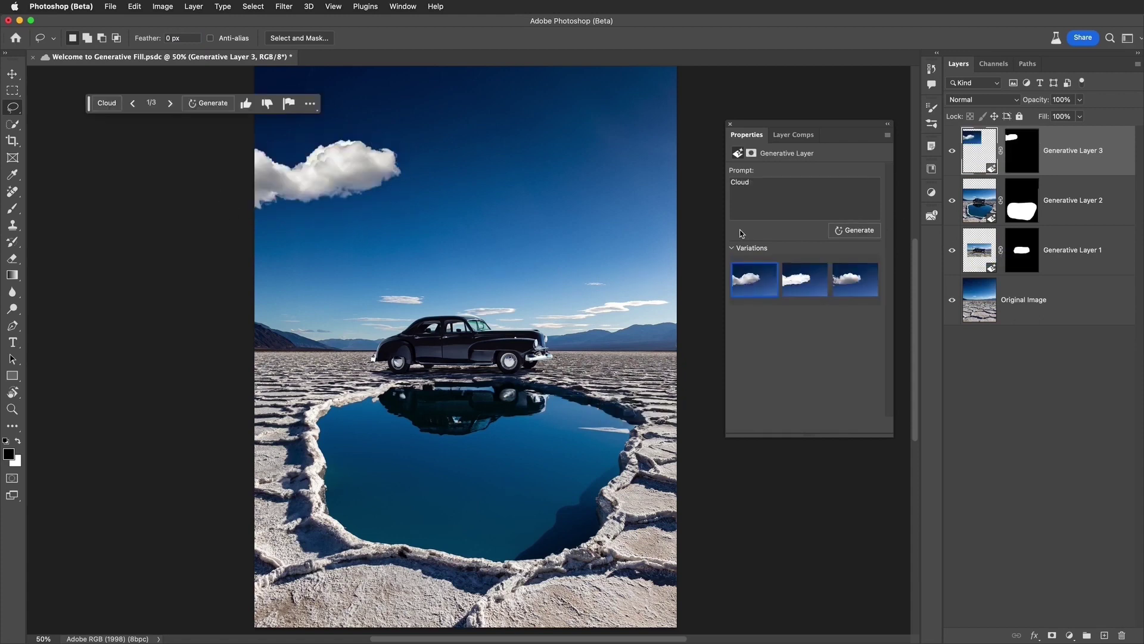
{"action": "left_click", "coordinate": [13, 141]}
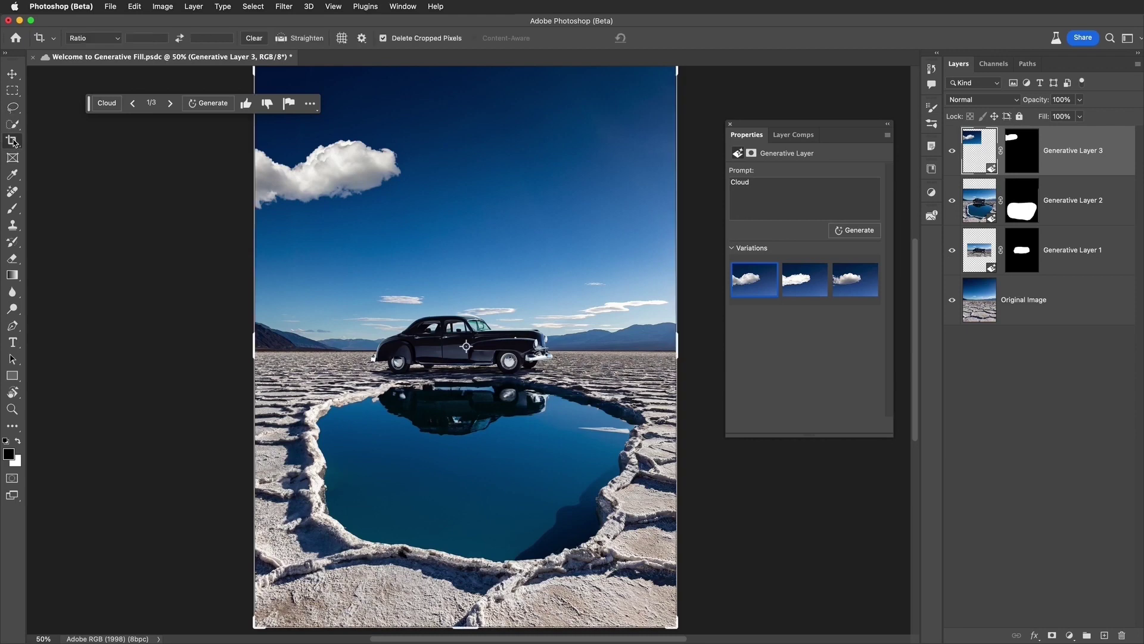
Widen the canvas with the Crop tool far out to both sides of the car photo
{"action": "key", "text": "alt+comma"}
{"action": "key", "text": "ctrl+minus"}
{"action": "left_click_drag", "start_coordinate": [324, 349], "coordinate": [89, 333]}
{"action": "key", "text": "Return"}
Select the empty side strips and Generative Fill them with a blank prompt
{"action": "key", "text": "m"}
{"action": "left_click_drag", "start_coordinate": [328, 155], "coordinate": [602, 539]}
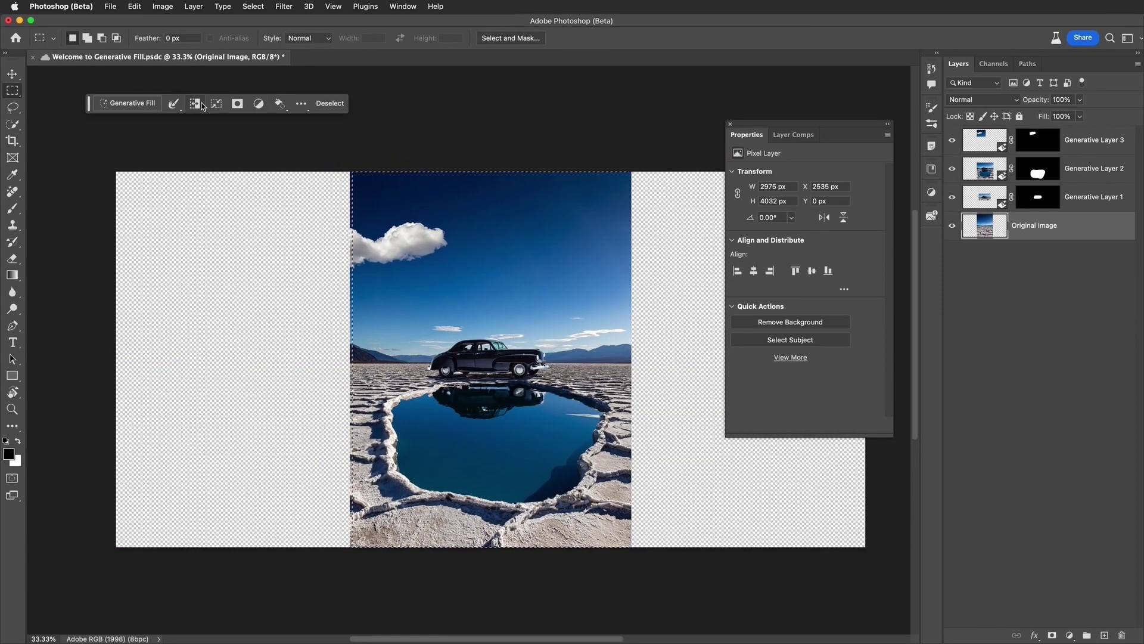
{"action": "left_click", "coordinate": [213, 105]}
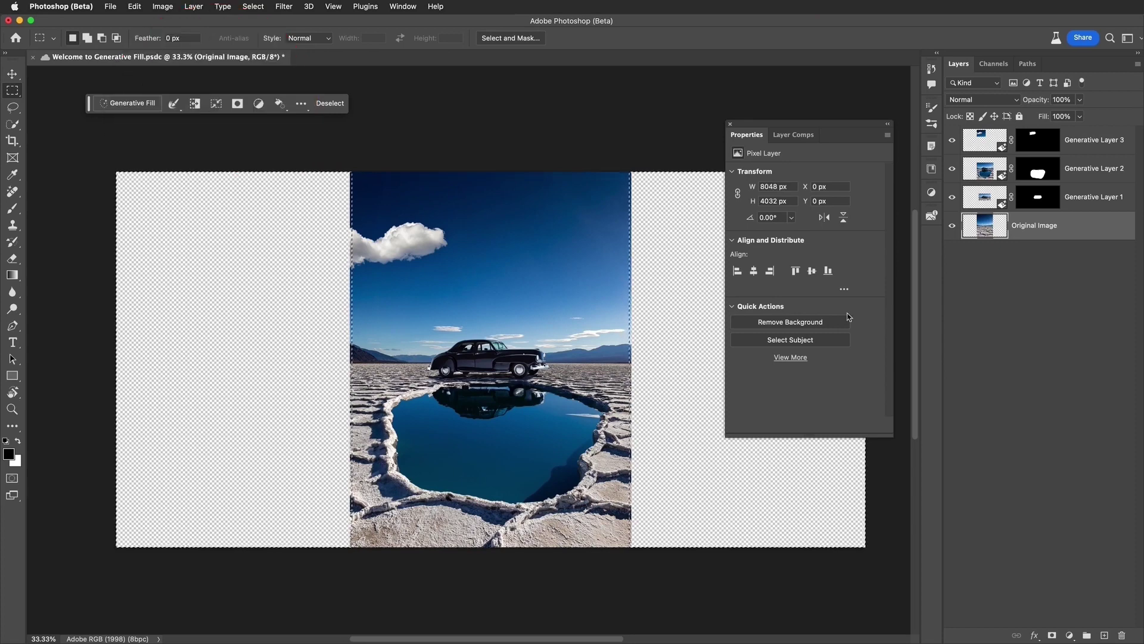
{"action": "left_click", "coordinate": [728, 125]}
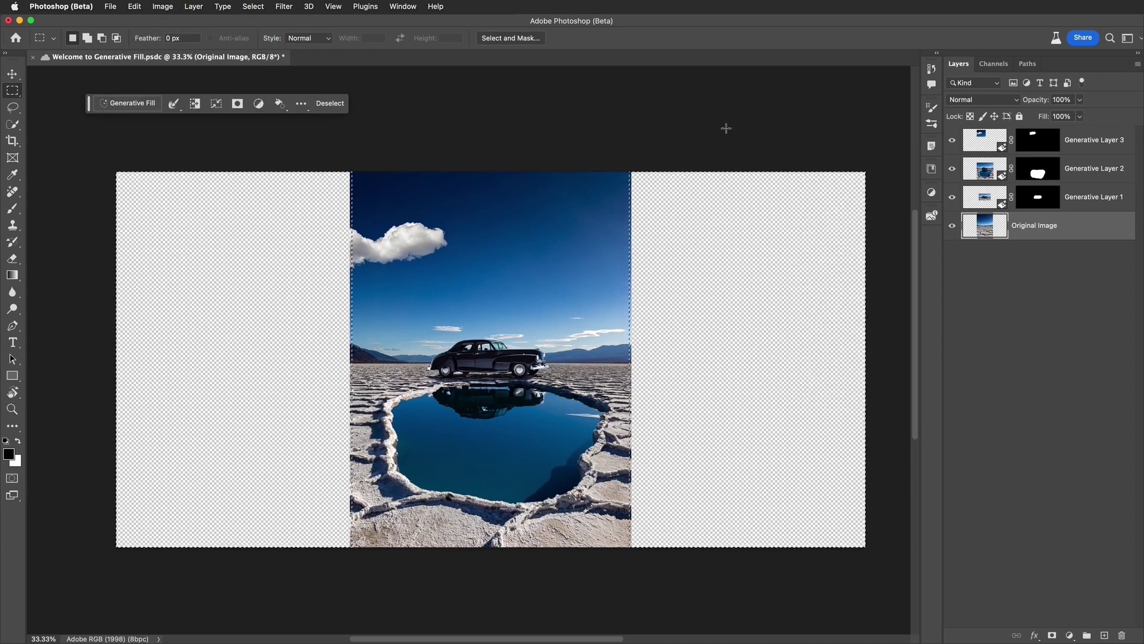
{"action": "left_click", "coordinate": [132, 103]}
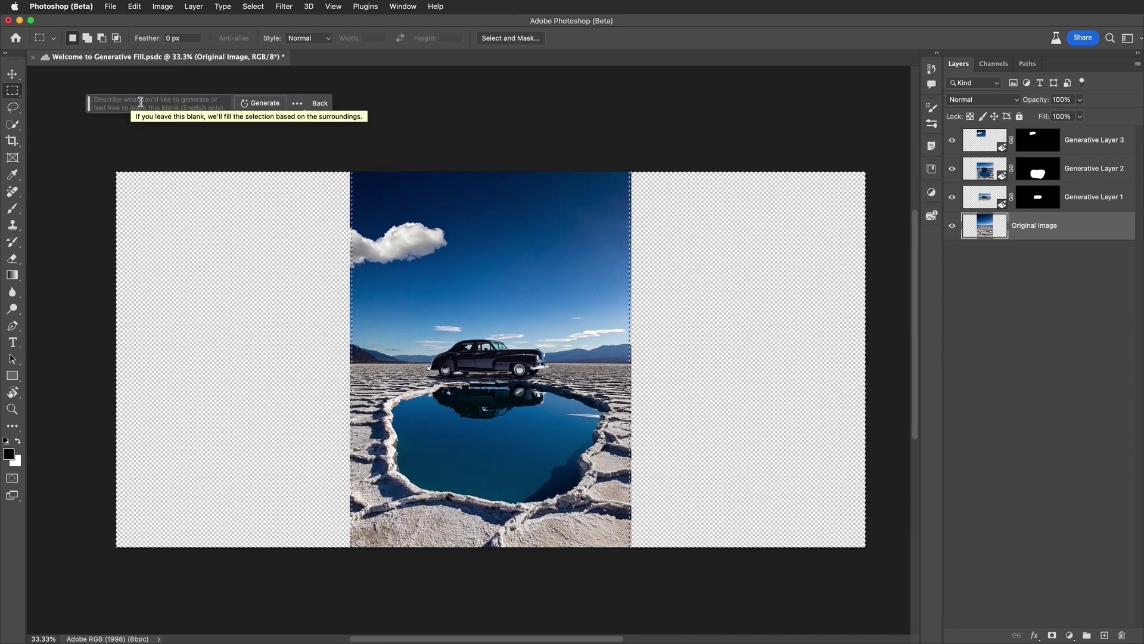
{"action": "left_click", "coordinate": [262, 103]}
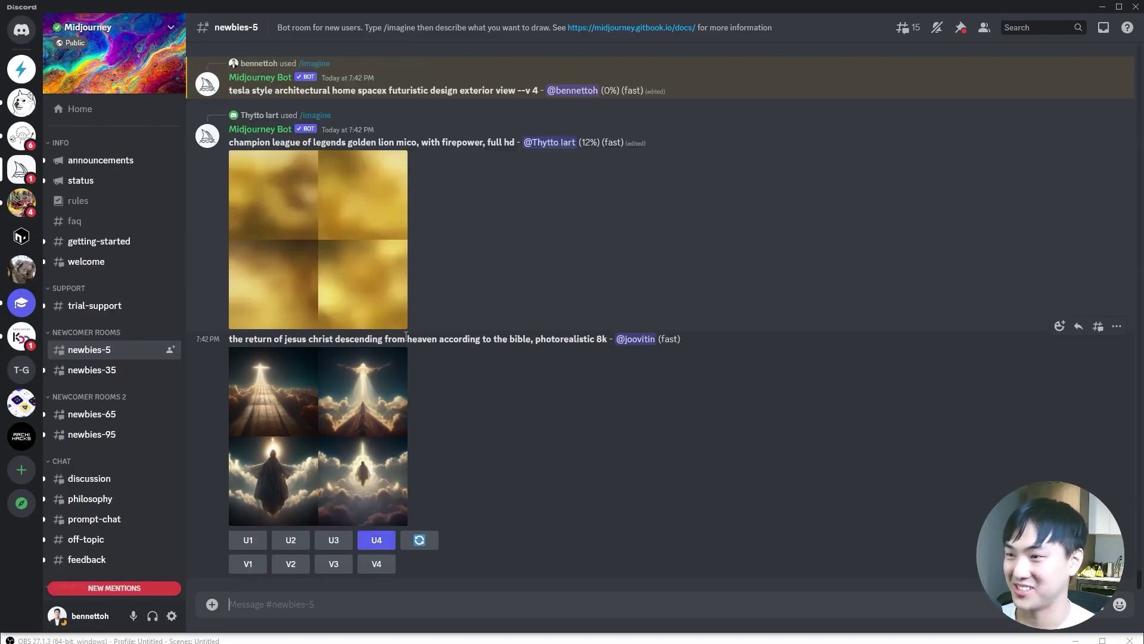
Preview the heavenly clouds grid, then scroll to the 'tesla style architectural home' grid
{"action": "left_click", "coordinate": [376, 429]}
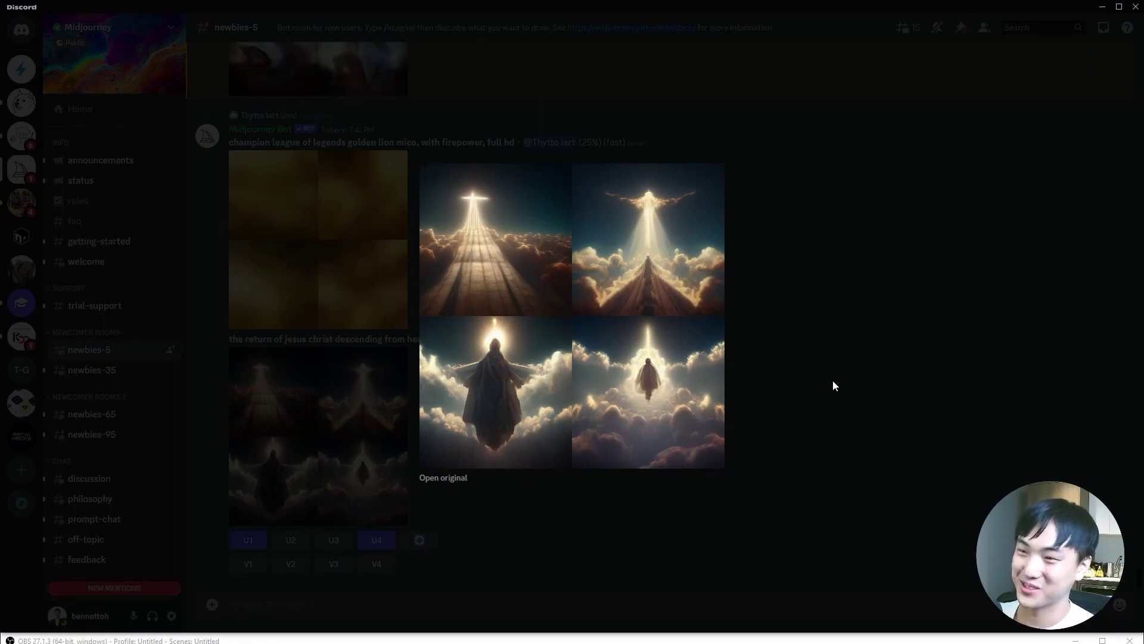
{"action": "left_click", "coordinate": [829, 377]}
{"action": "scroll", "coordinate": [630, 460], "scroll_direction": "up", "scroll_amount": 6}
{"action": "scroll", "coordinate": [357, 441], "scroll_direction": "down", "scroll_amount": 6}
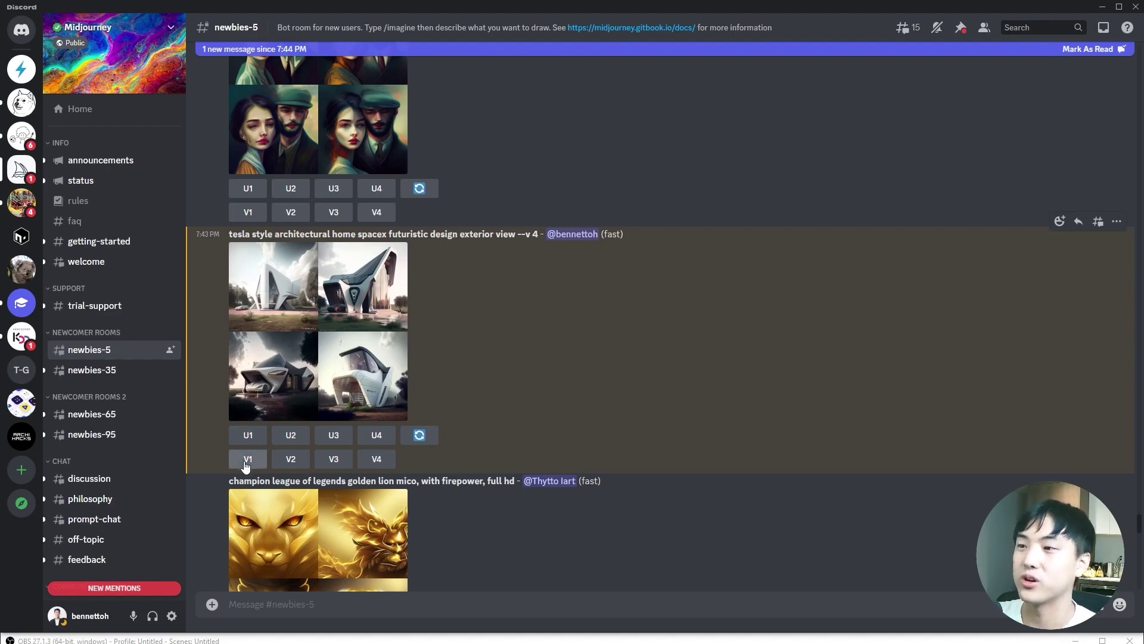
Inspect the tesla house grid enlarged, then scroll down to the new variations
{"action": "left_click", "coordinate": [371, 373]}
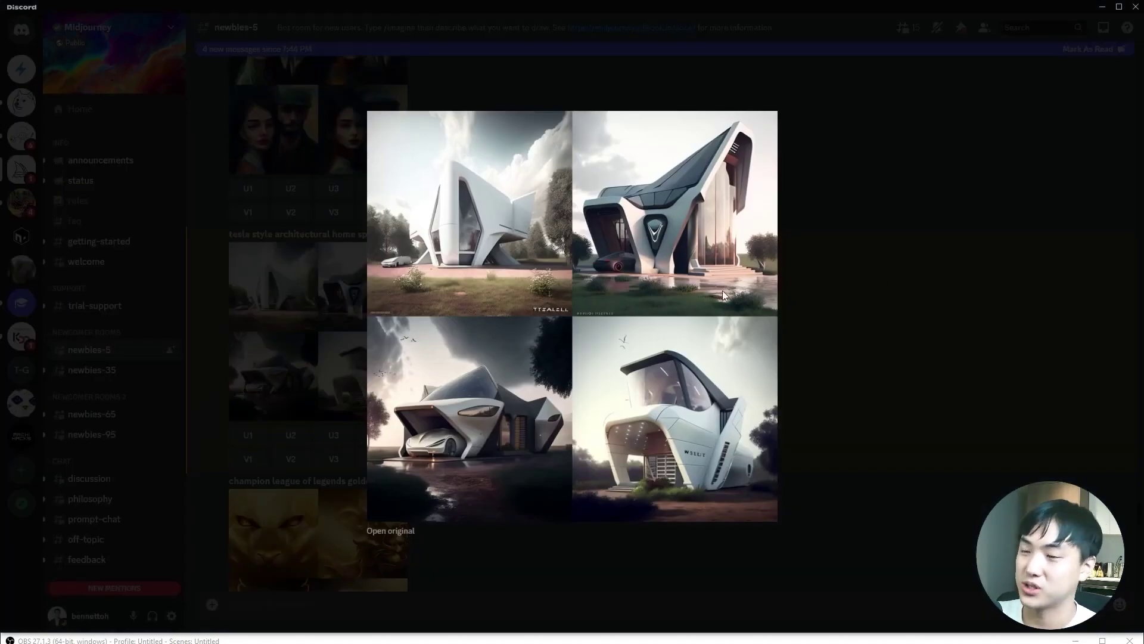
{"action": "left_click", "coordinate": [878, 302]}
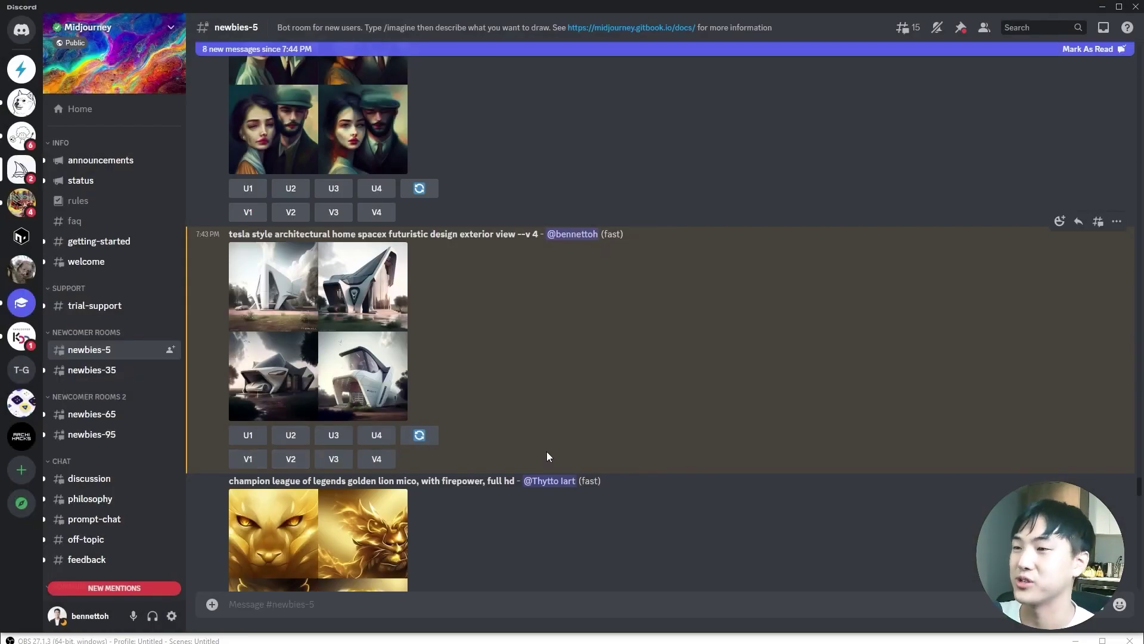
{"action": "scroll", "coordinate": [627, 435], "scroll_direction": "down", "scroll_amount": 15}
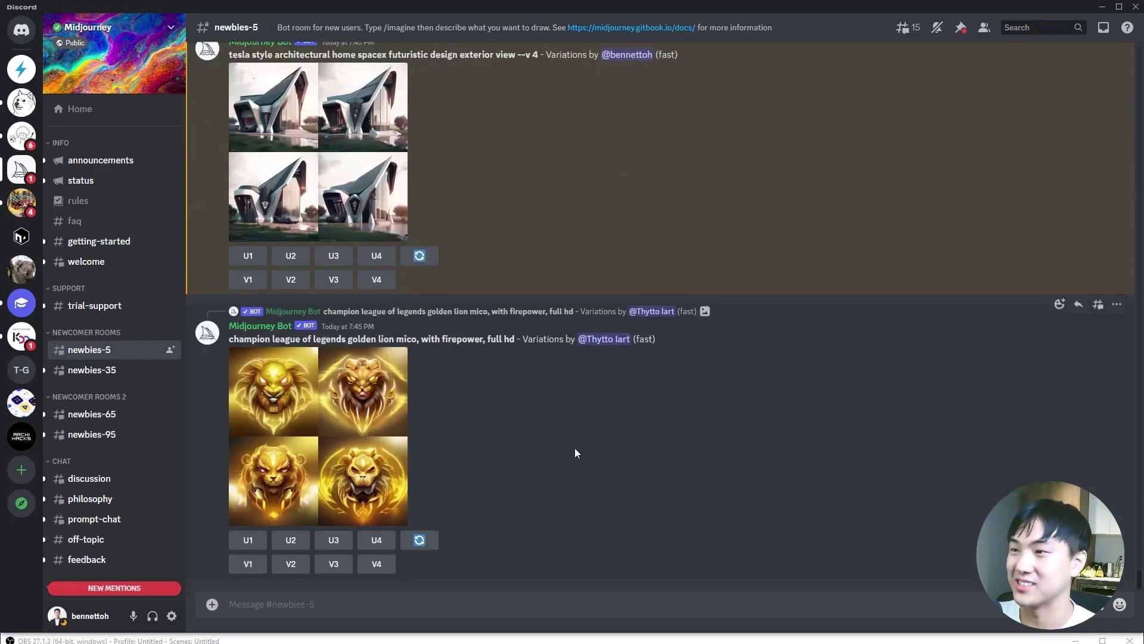
Review the tesla house variations grid enlarged, then scroll to the second-variation upscale
{"action": "left_click", "coordinate": [382, 417]}
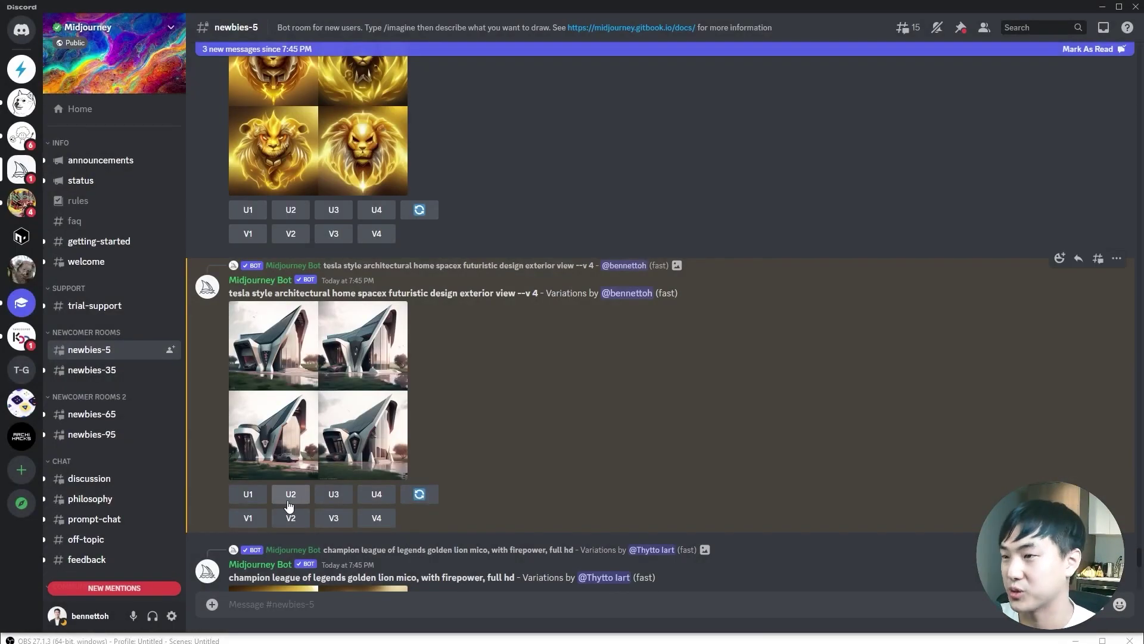
{"action": "left_click", "coordinate": [357, 435]}
{"action": "left_click", "coordinate": [867, 376]}
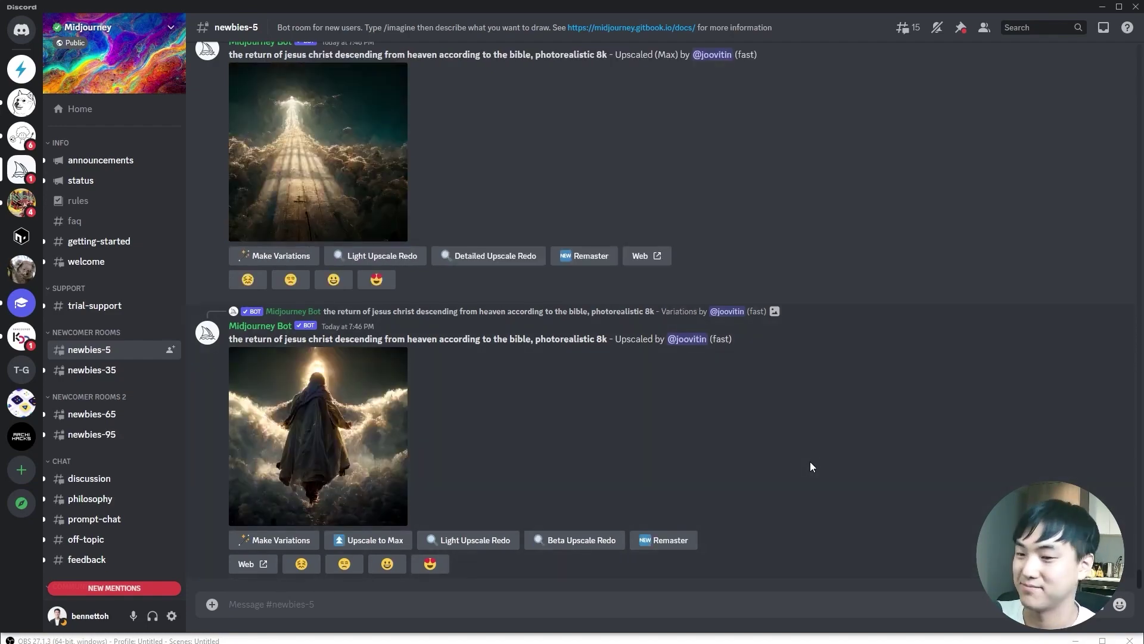
{"action": "scroll", "coordinate": [704, 447], "scroll_direction": "up", "scroll_amount": 5}
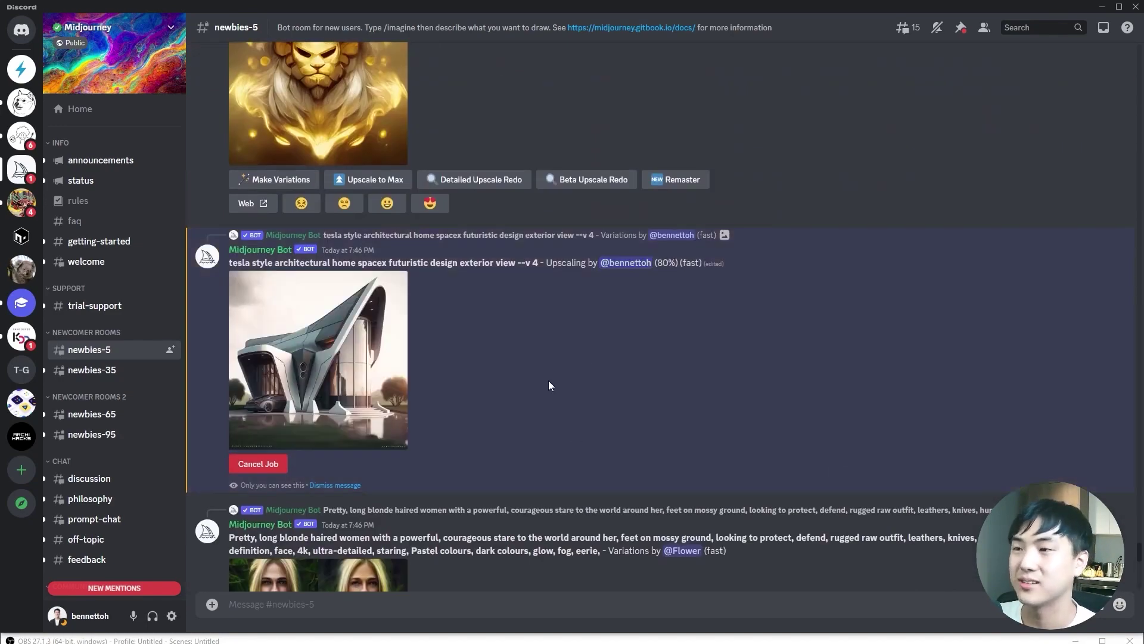